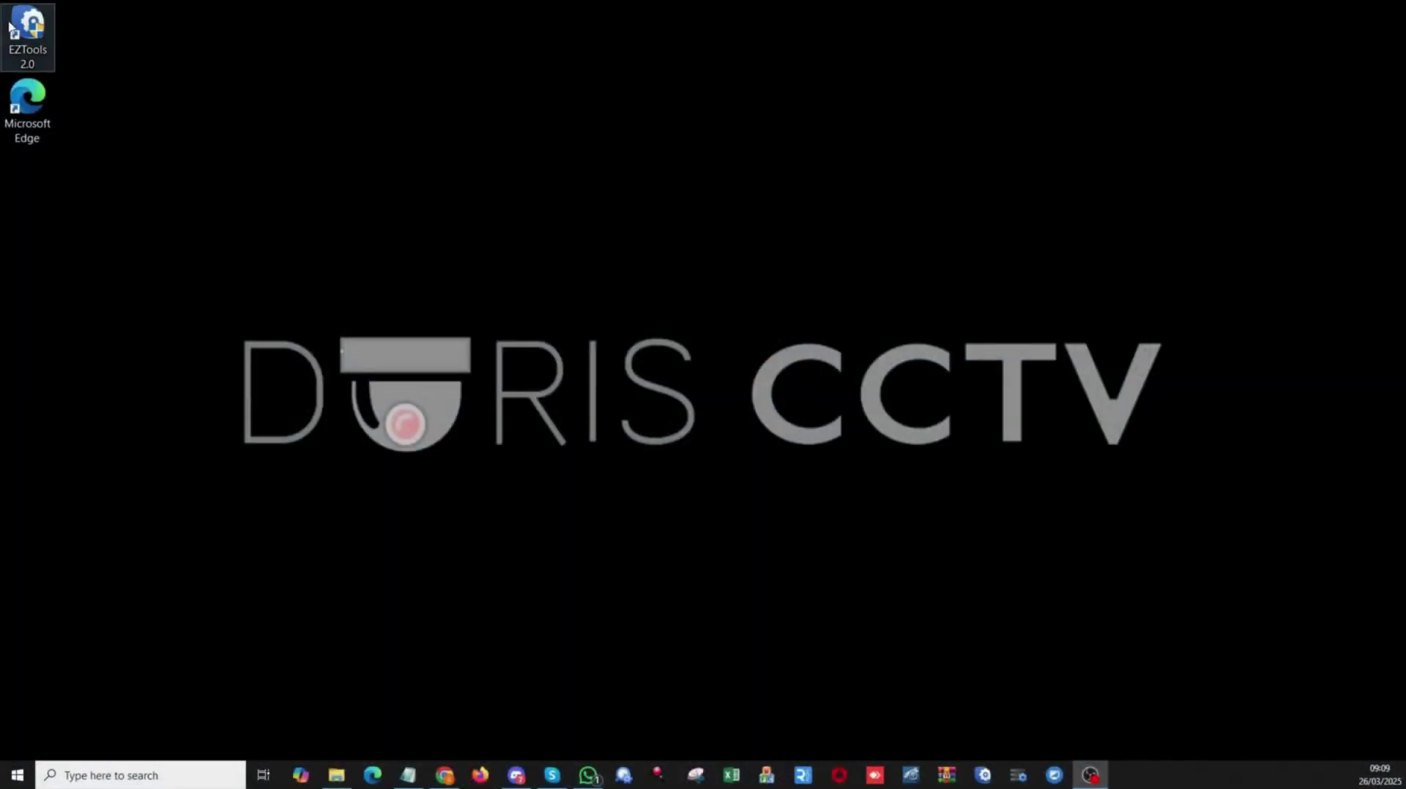
Launch EZTools maximized, with all device types shown in the list.
left_click(33, 30)
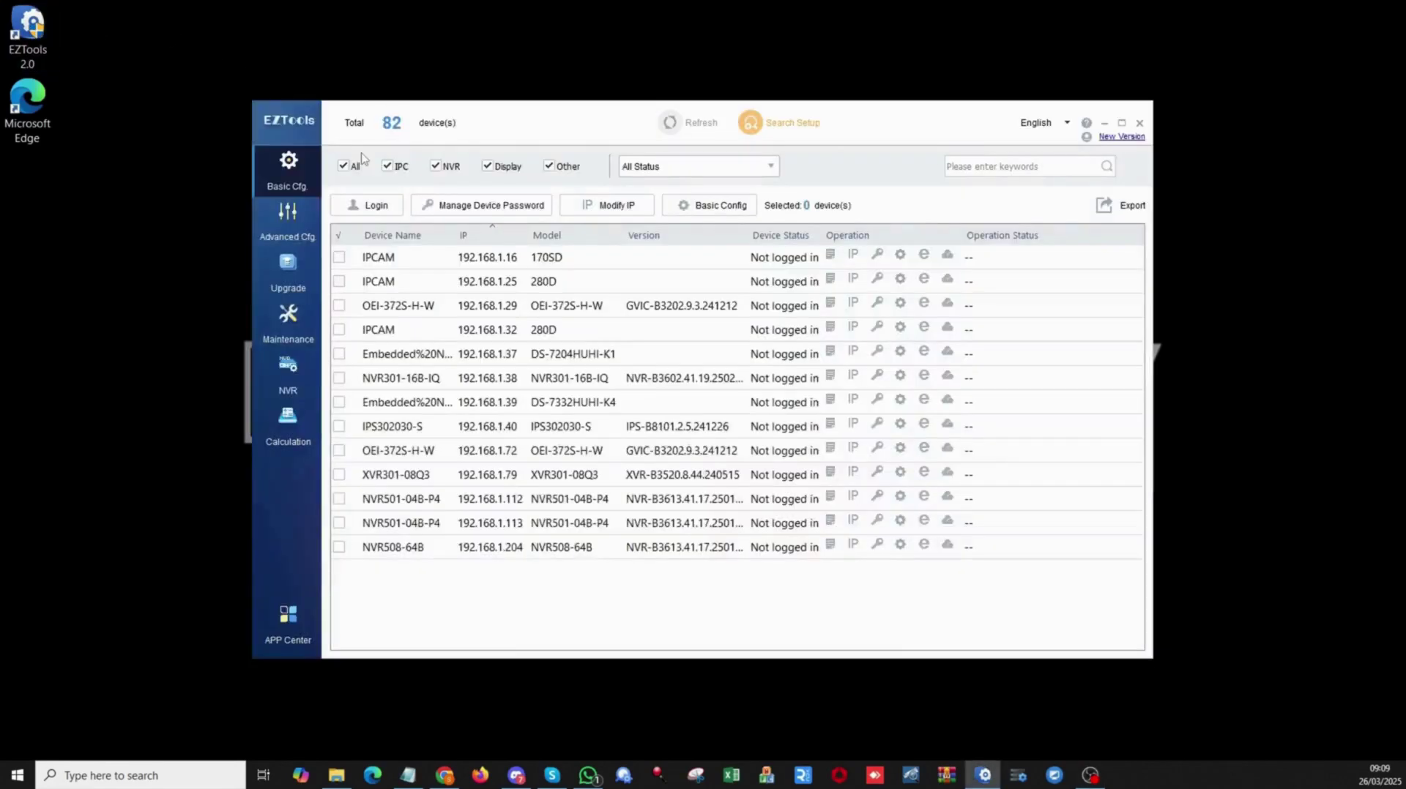
left_click(1121, 123)
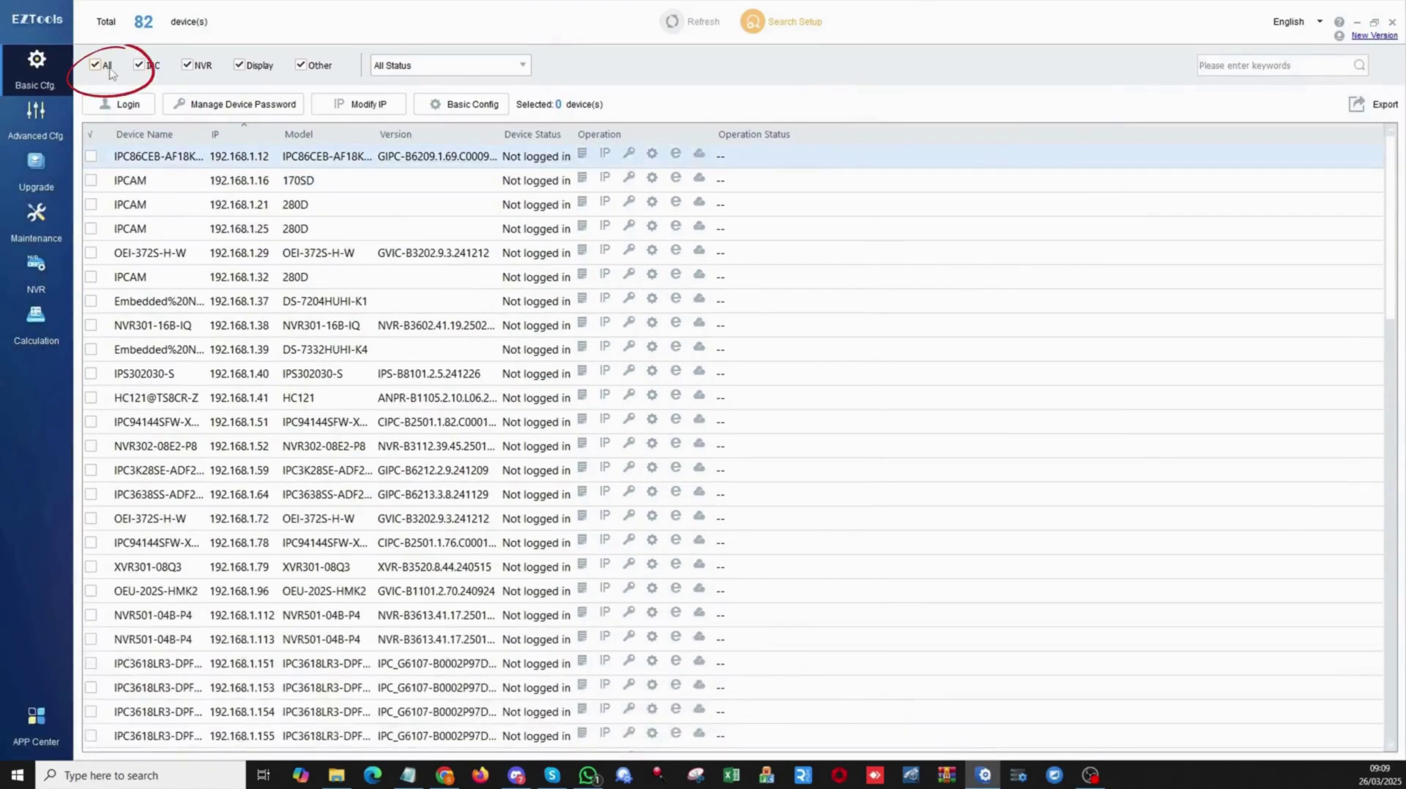
left_click(96, 65)
left_click(96, 66)
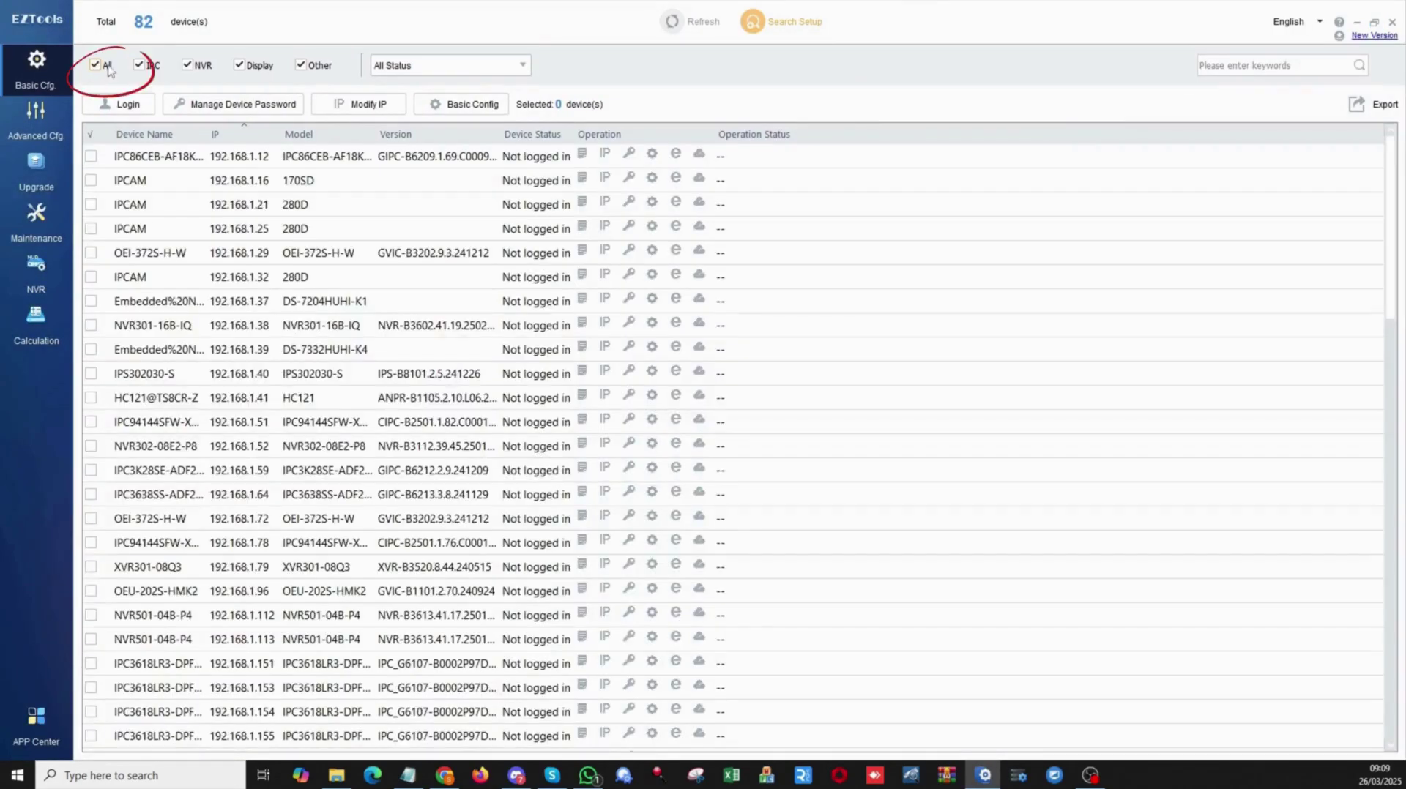
Search 'ips' and open the IPS302030-S speaker's web page at 192.168.1.40.
left_click(1232, 66)
type("ips")
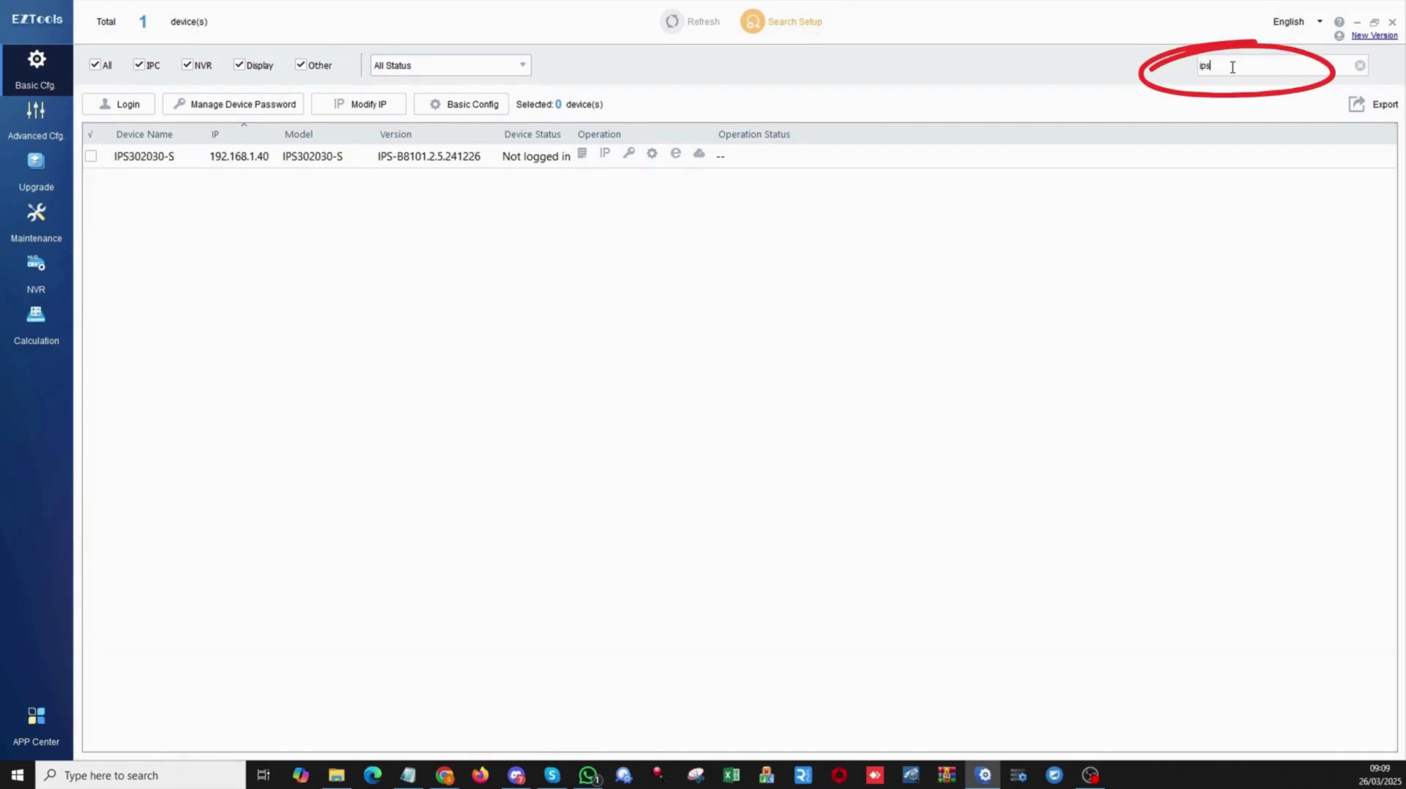
left_click(92, 158)
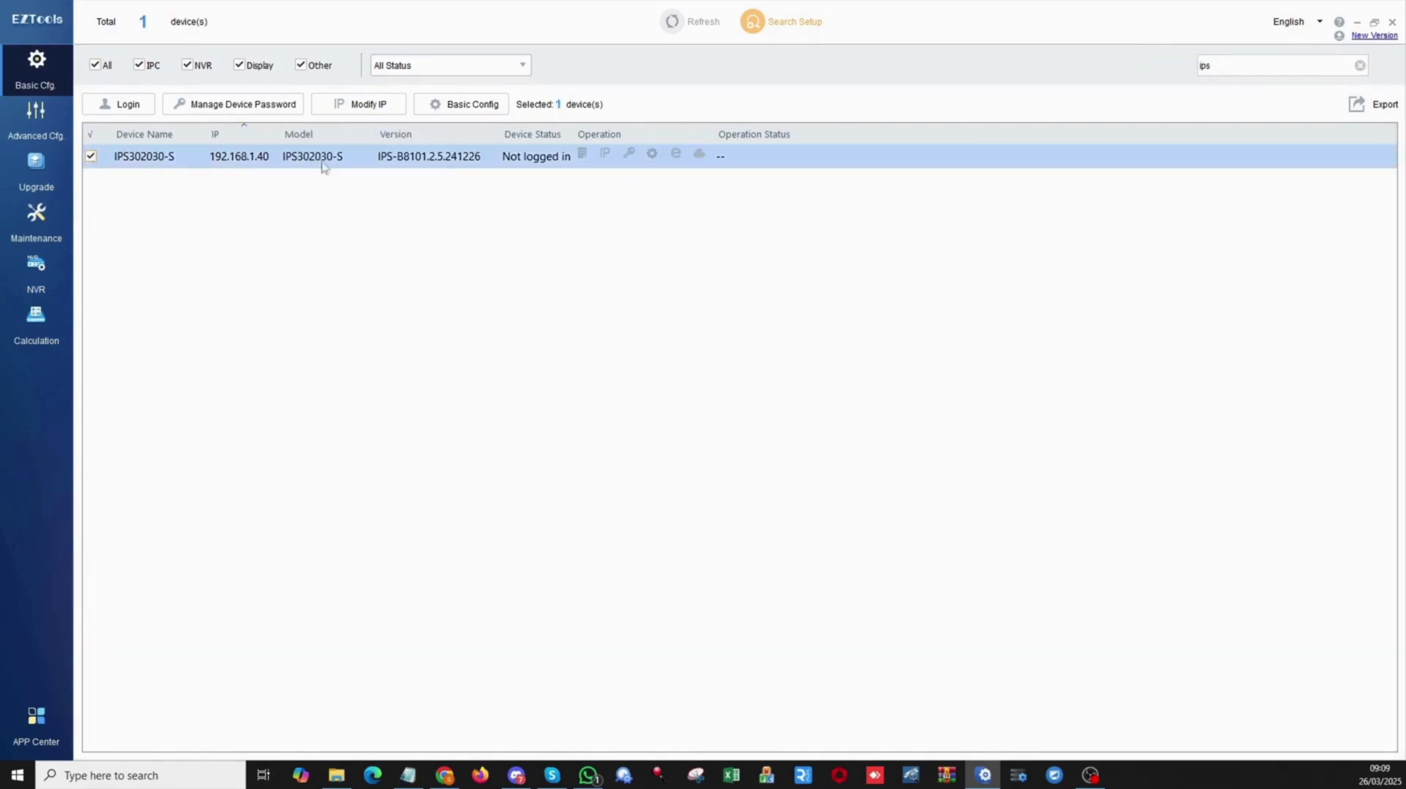
left_click(675, 155)
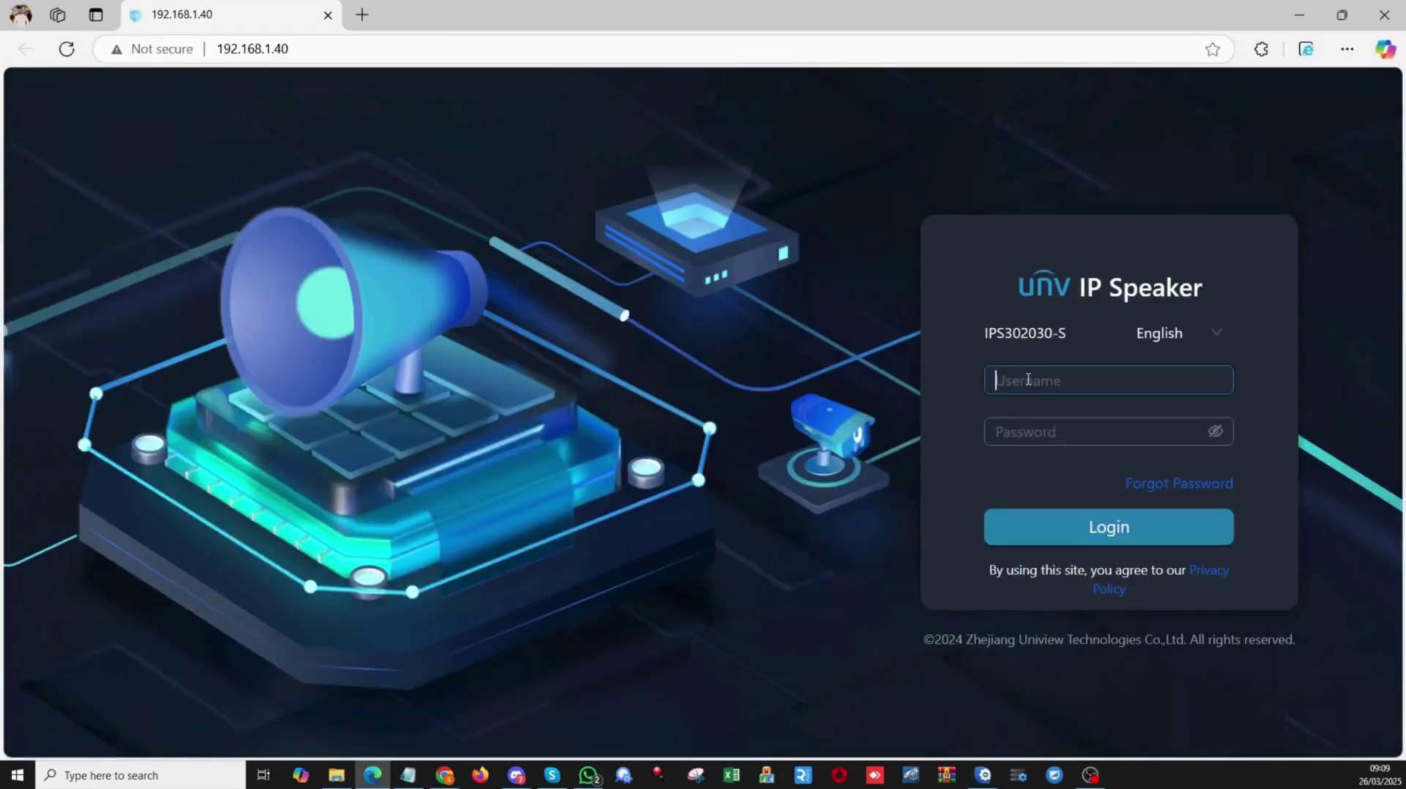
Log in to the speaker's web interface with the admin credentials, revealing the password to check it.
type("admin")
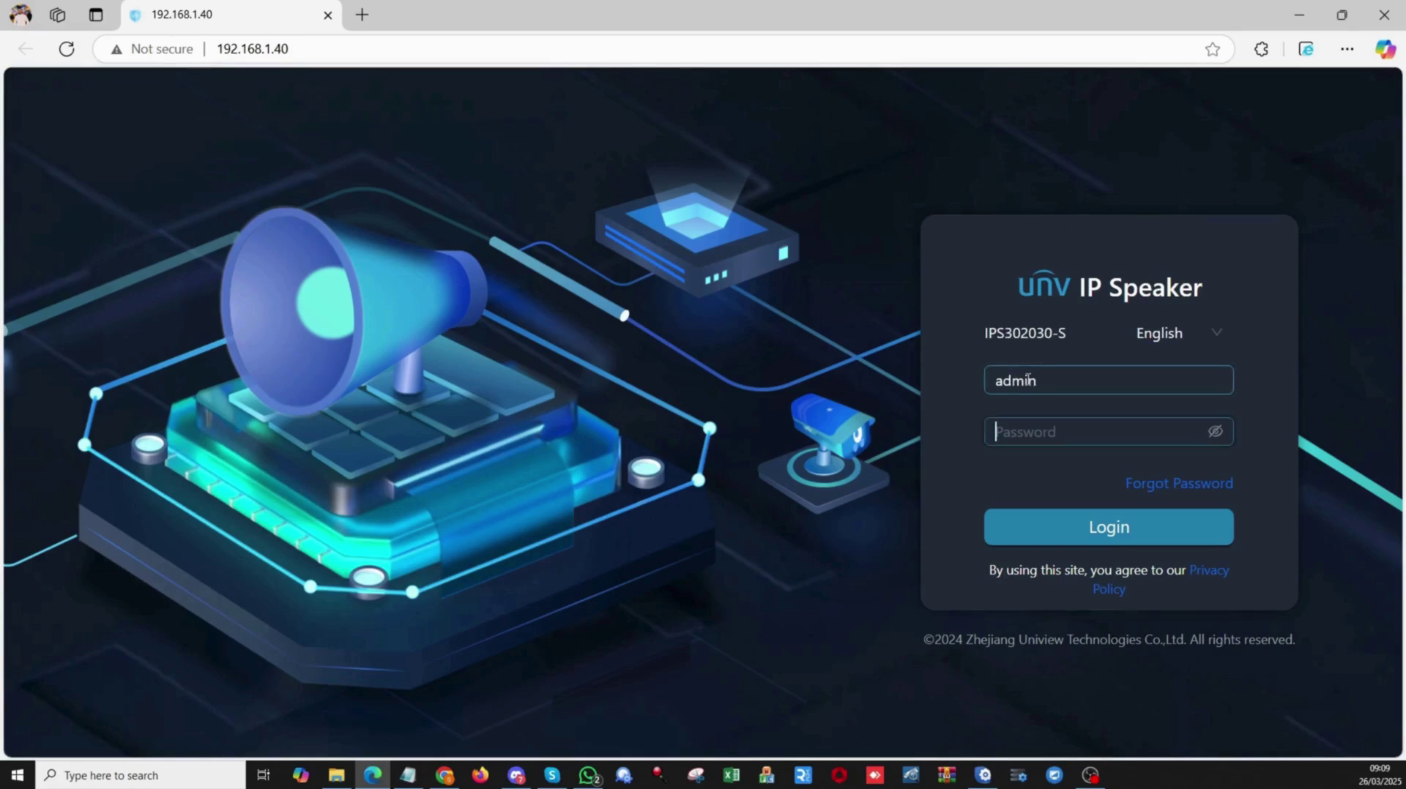
type("••")
left_click(1215, 431)
left_click_drag(1108, 431, 988, 438)
left_click(1103, 530)
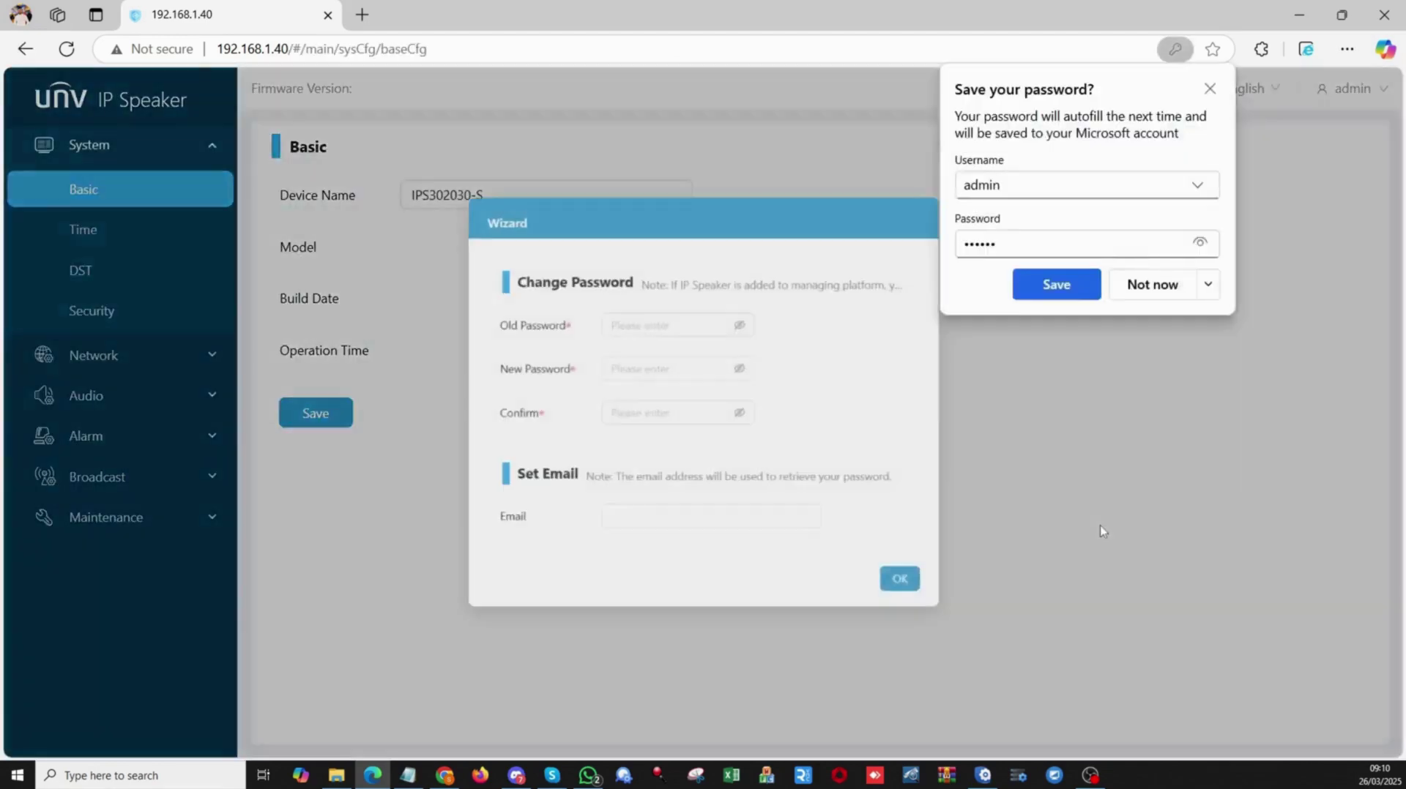
In the wizard, replace the old admin password with a new strong password and confirm it.
left_click(1210, 88)
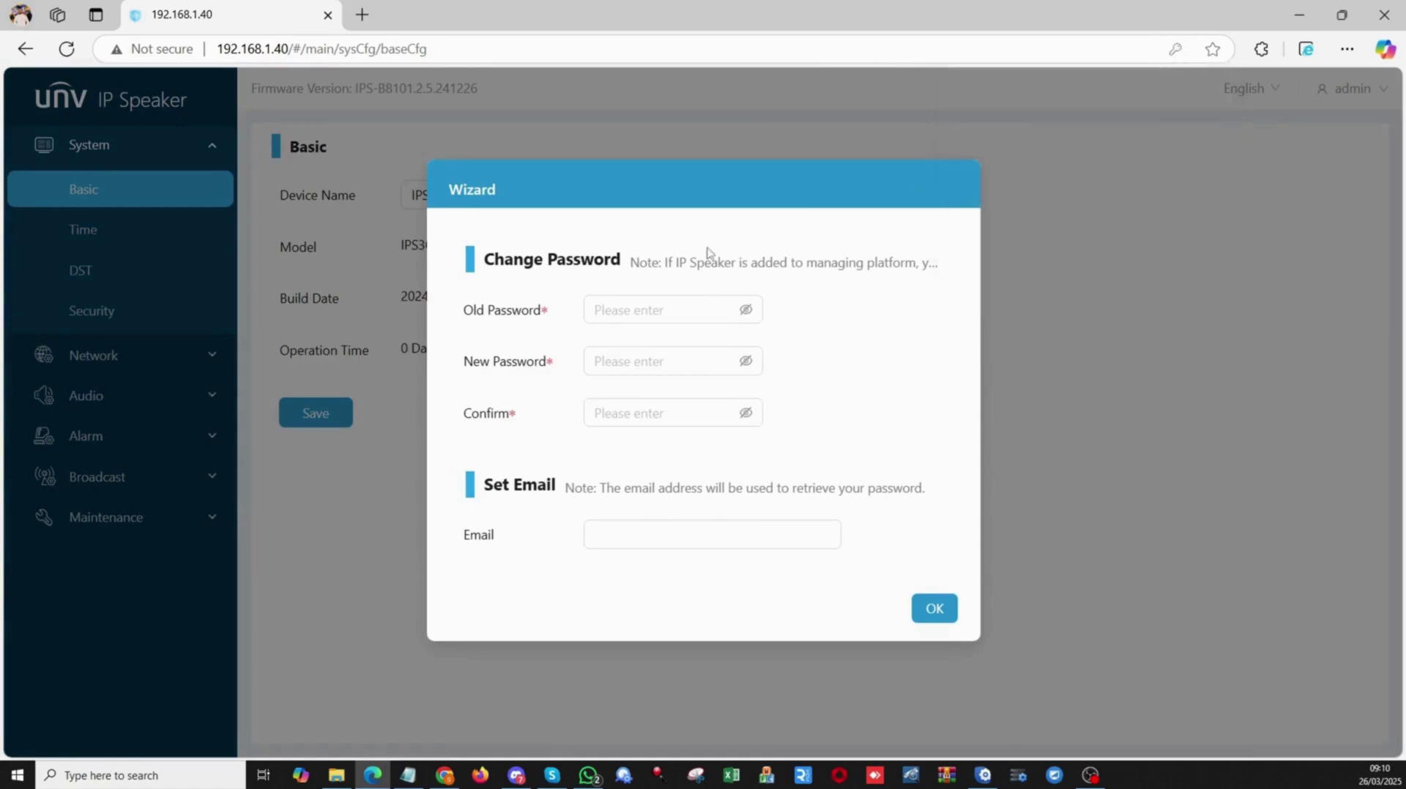
left_click(679, 306)
type("1234")
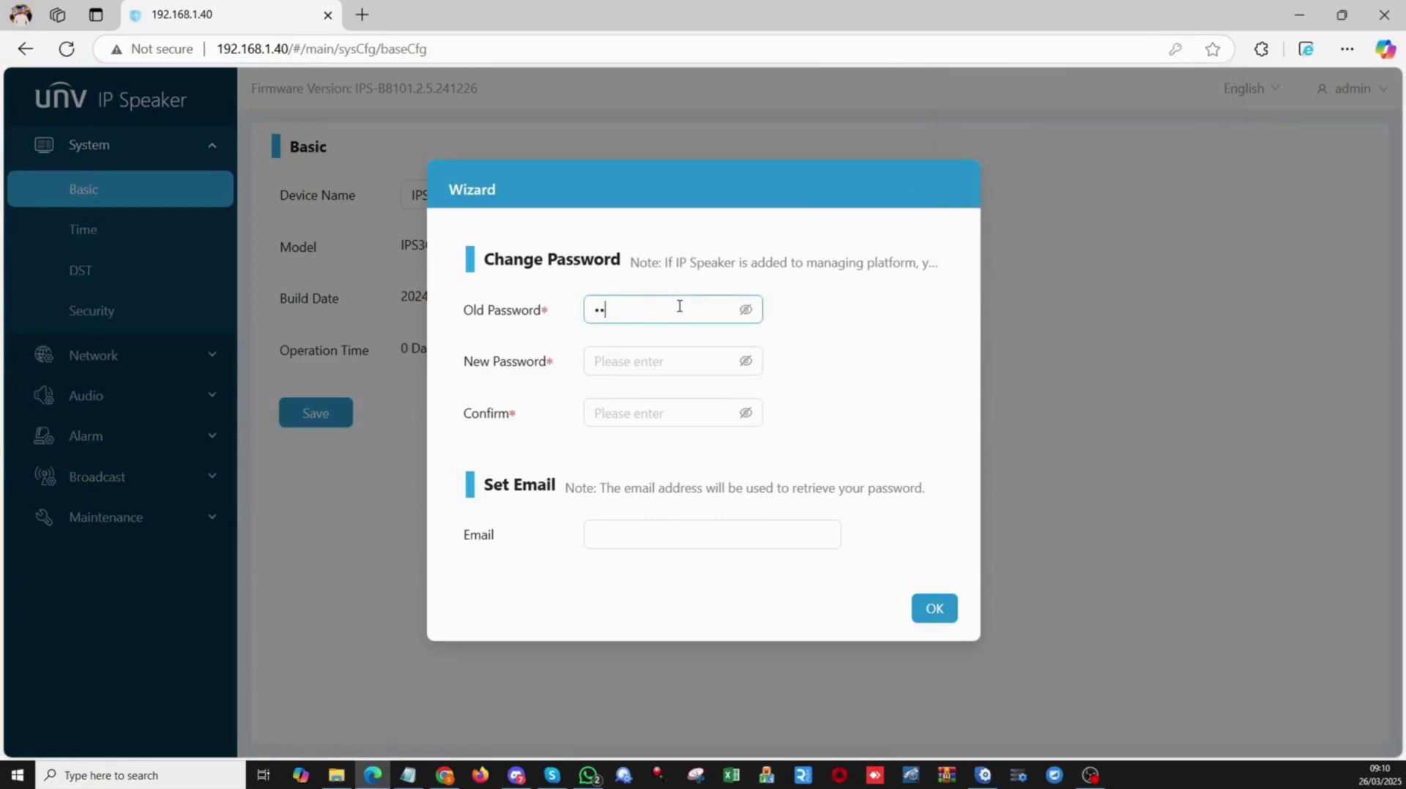
type("56")
left_click(745, 310)
left_click(664, 365)
type("Adm")
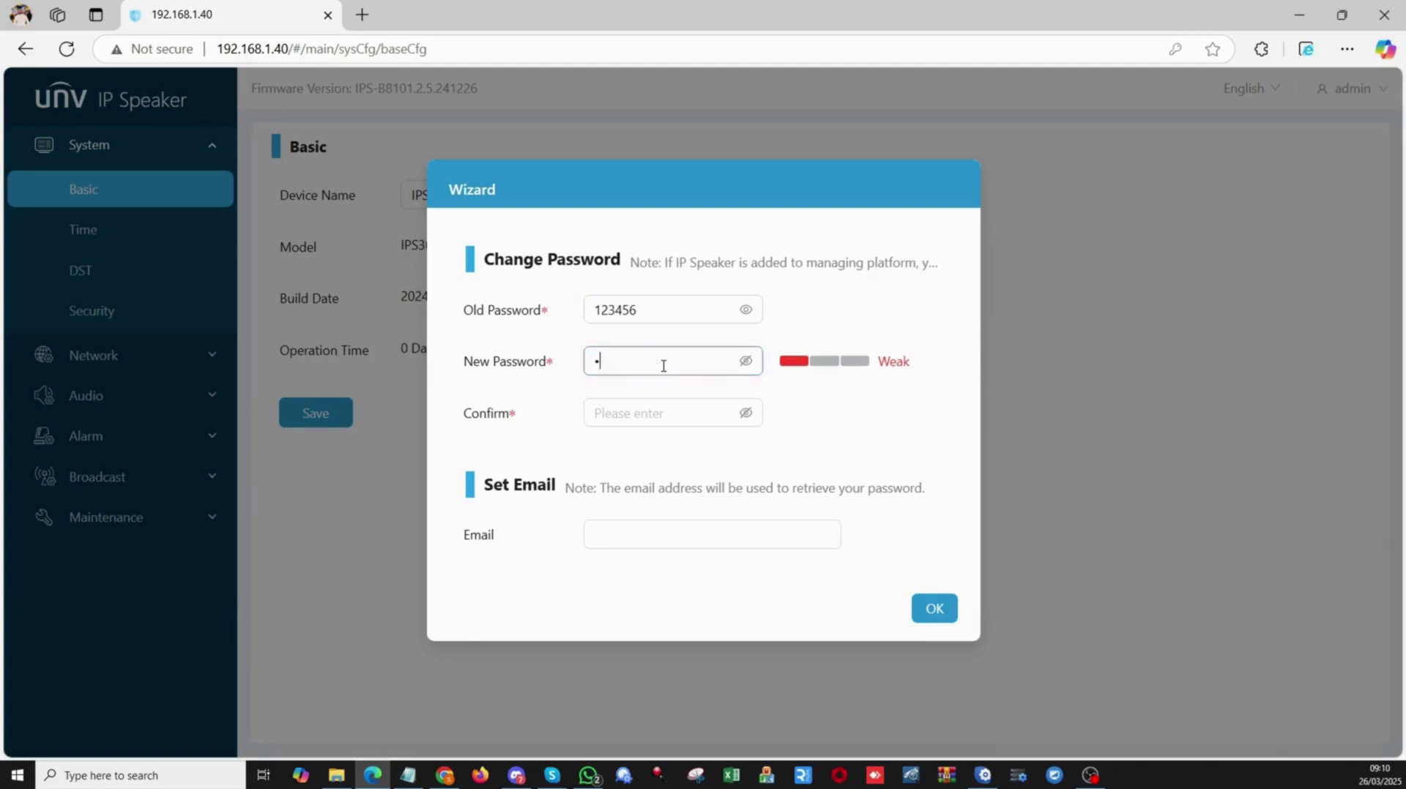
type("in@123")
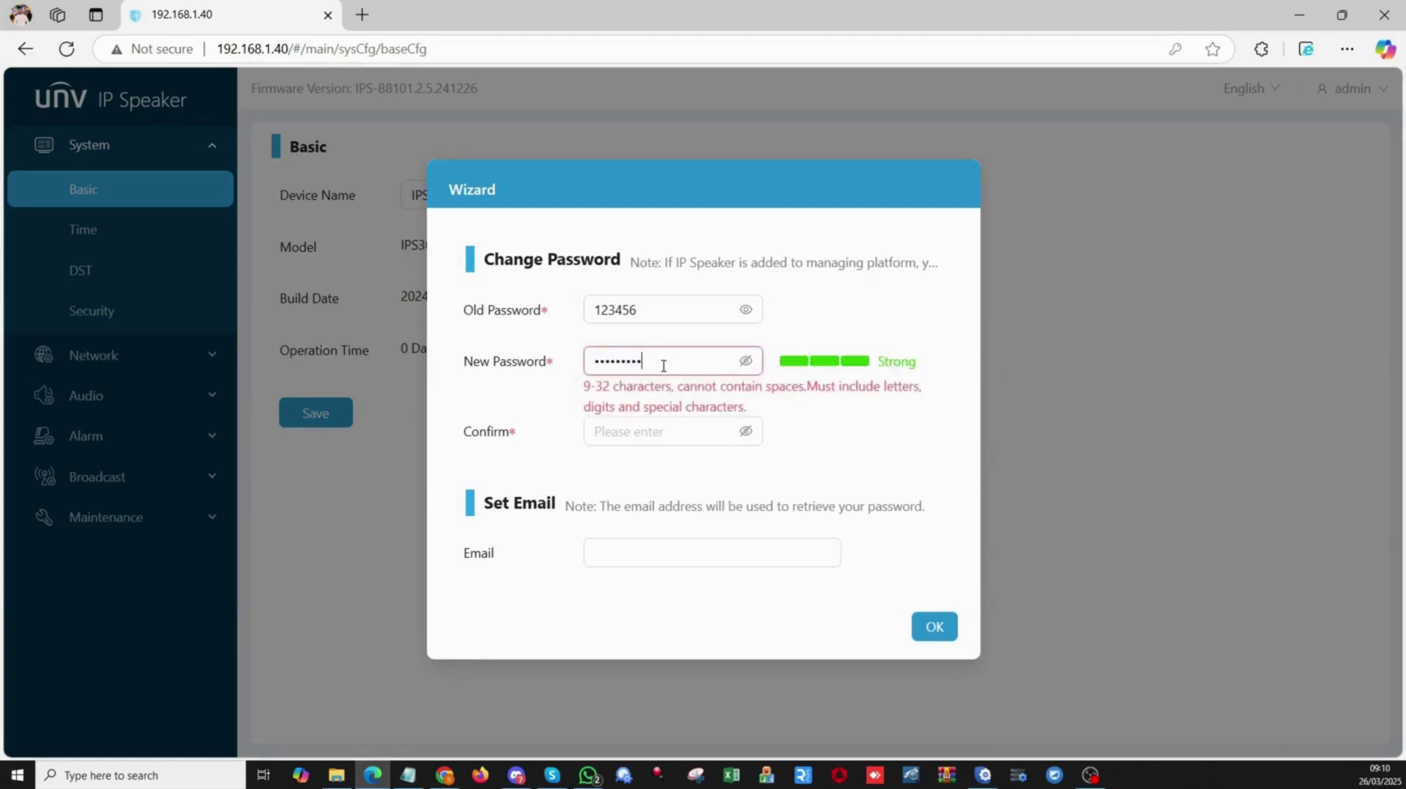
key("Tab")
type("Ad")
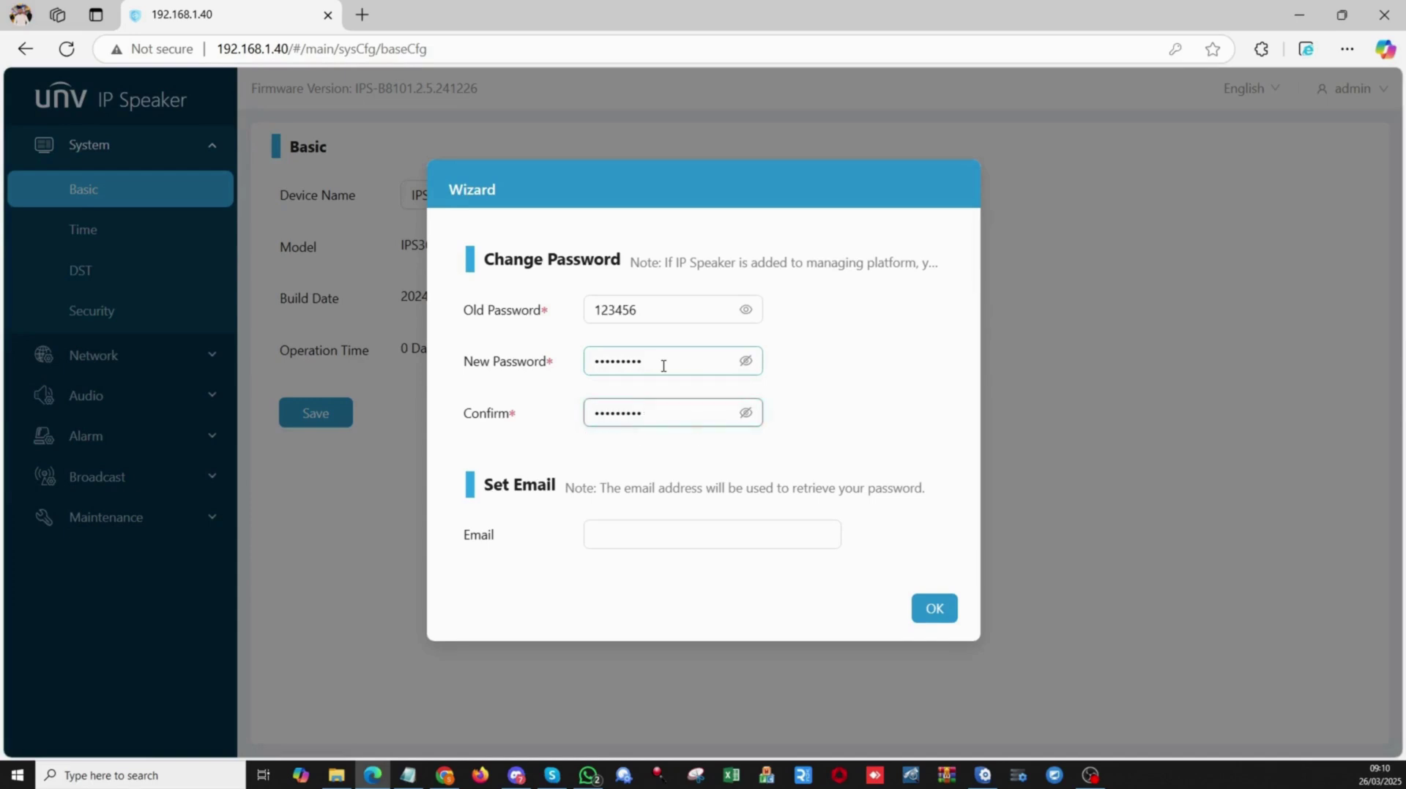
Enter the recovery email address and apply the wizard changes.
left_click(645, 534)
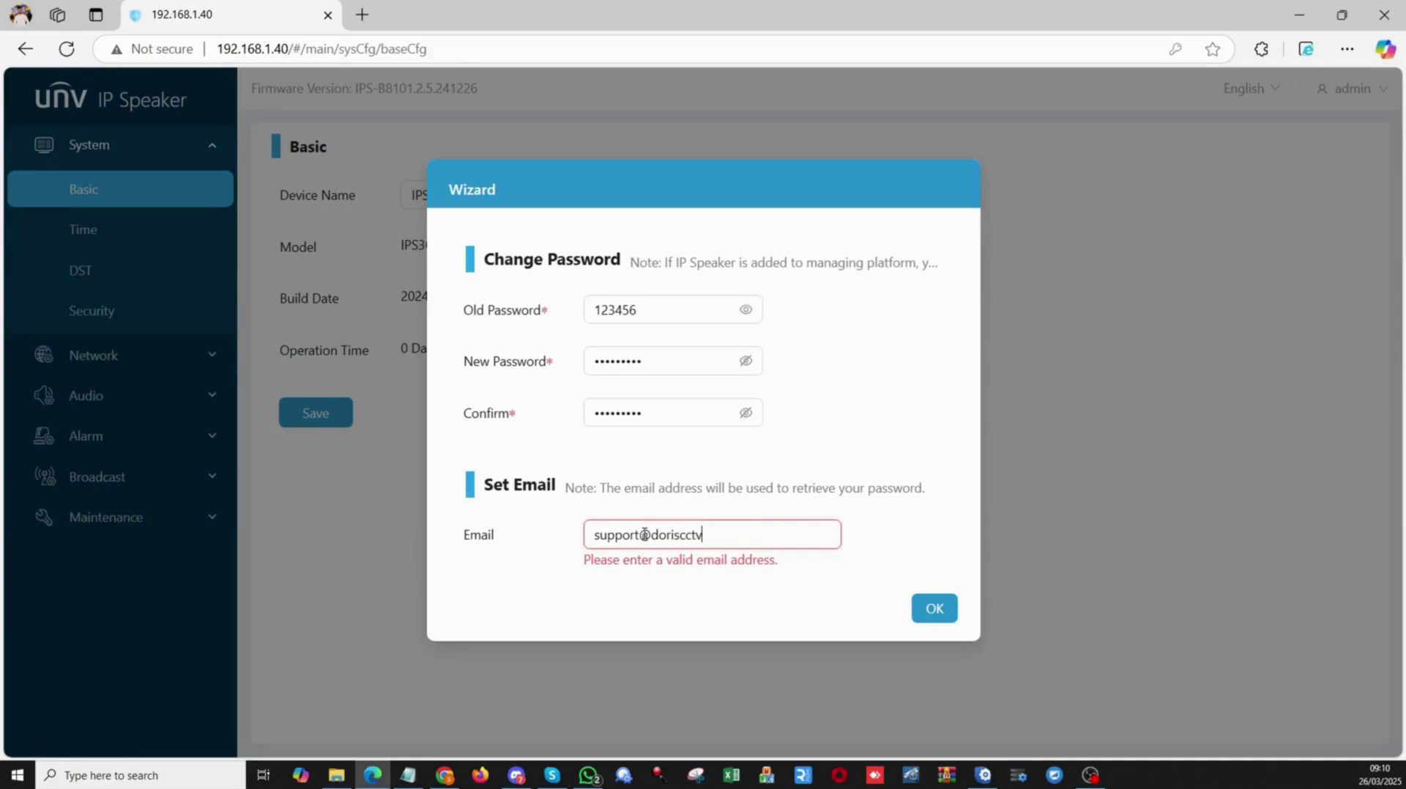
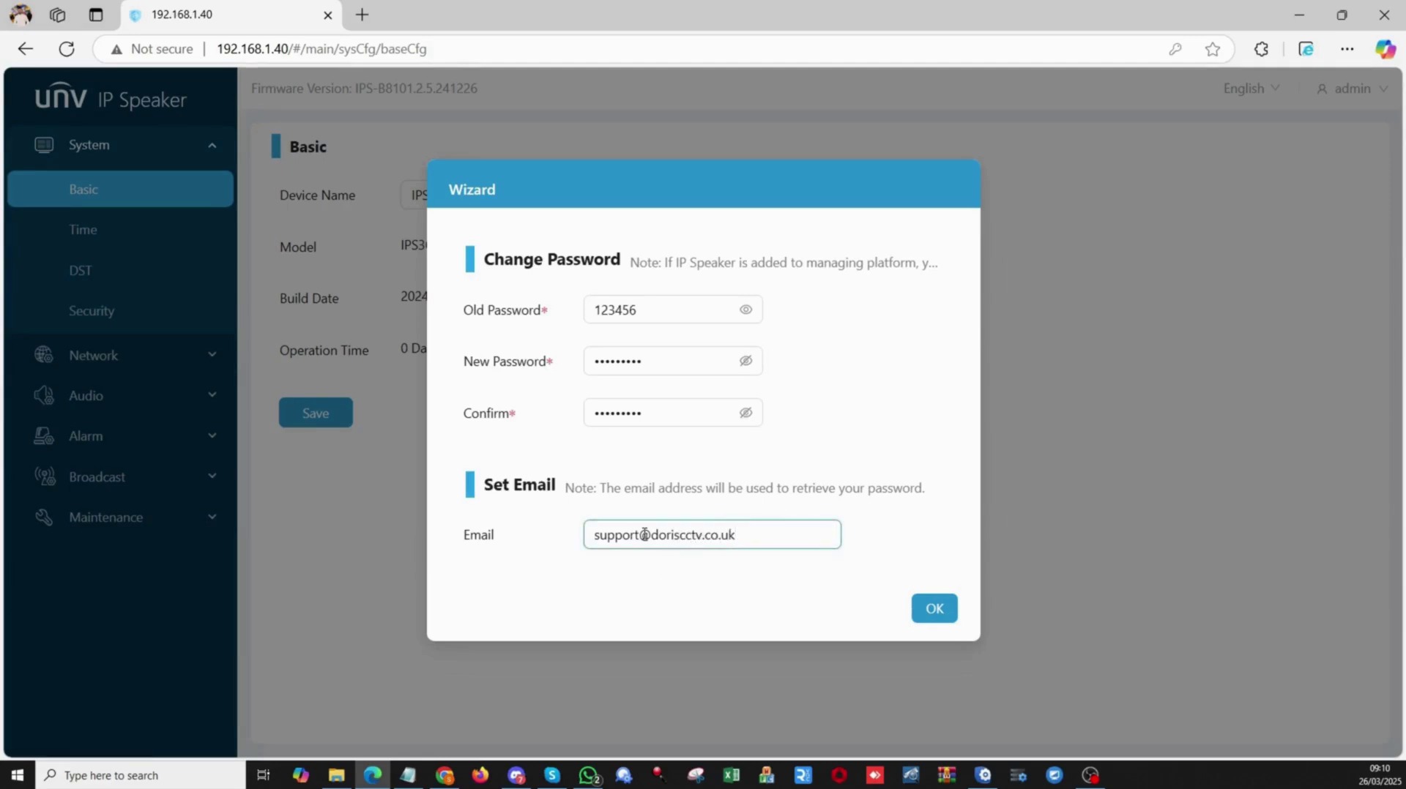
left_click(943, 613)
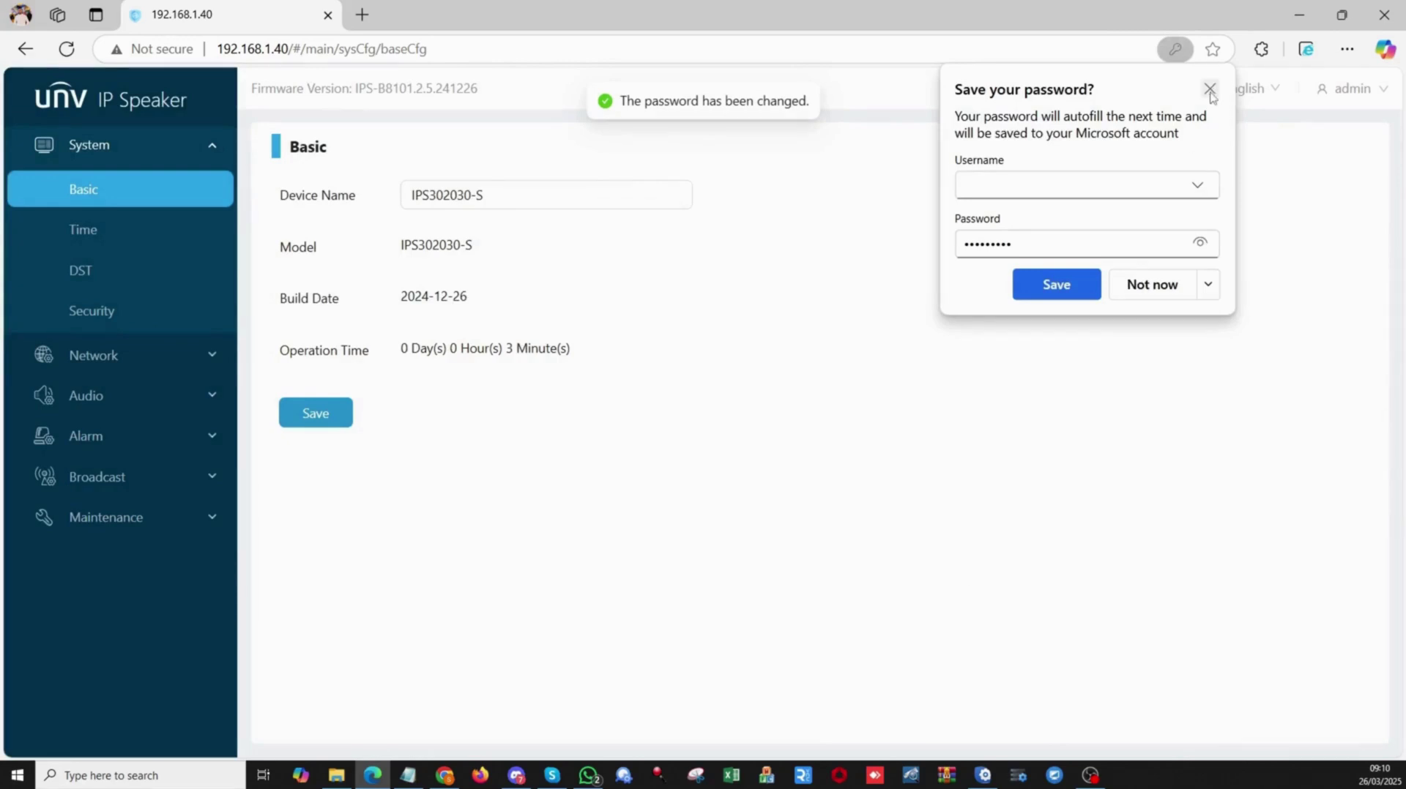
Change the Device Name from IPS302030-S to 'Doris CCTV' and save it.
left_click(1209, 90)
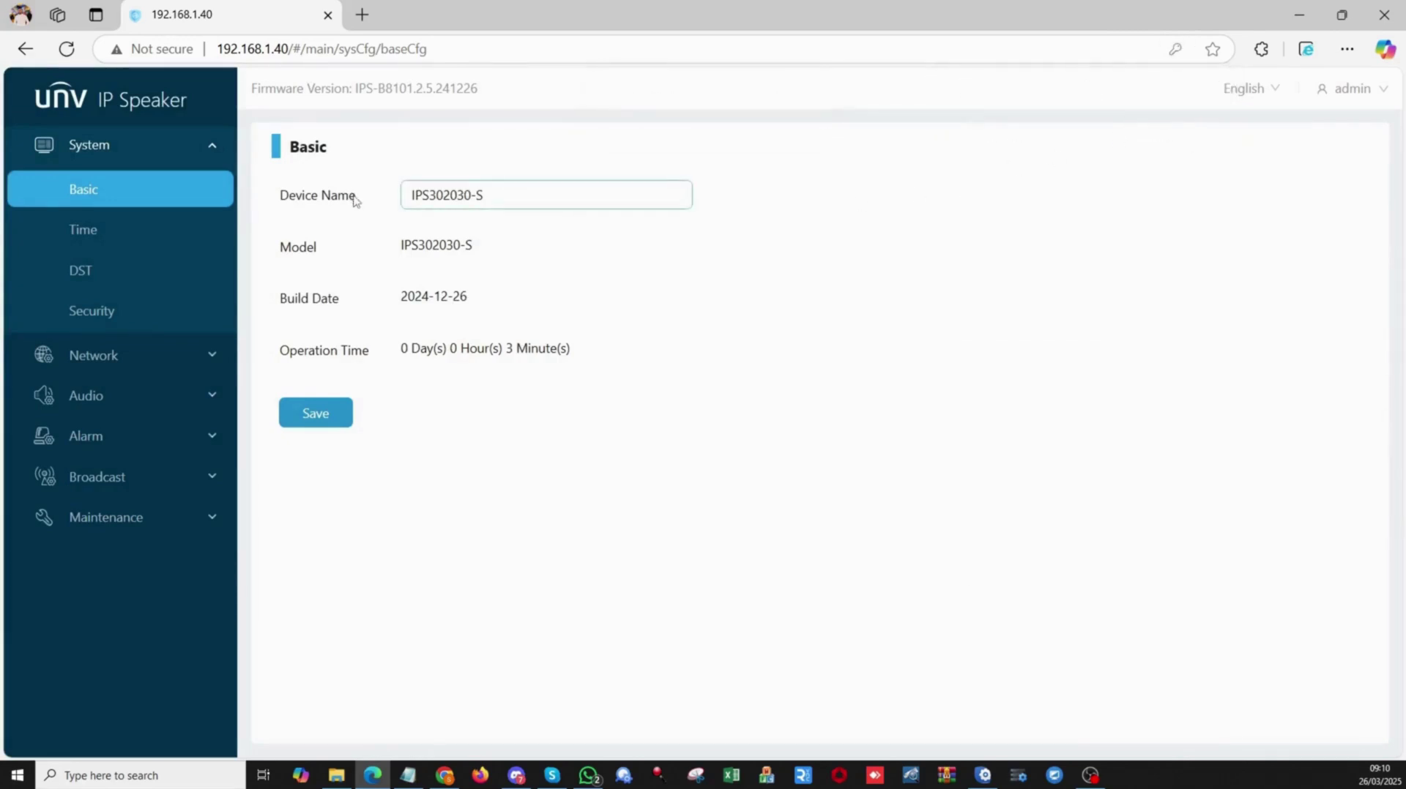
left_click_drag(356, 199, 279, 195)
left_click(498, 195)
key("ctrl+a")
type("Do")
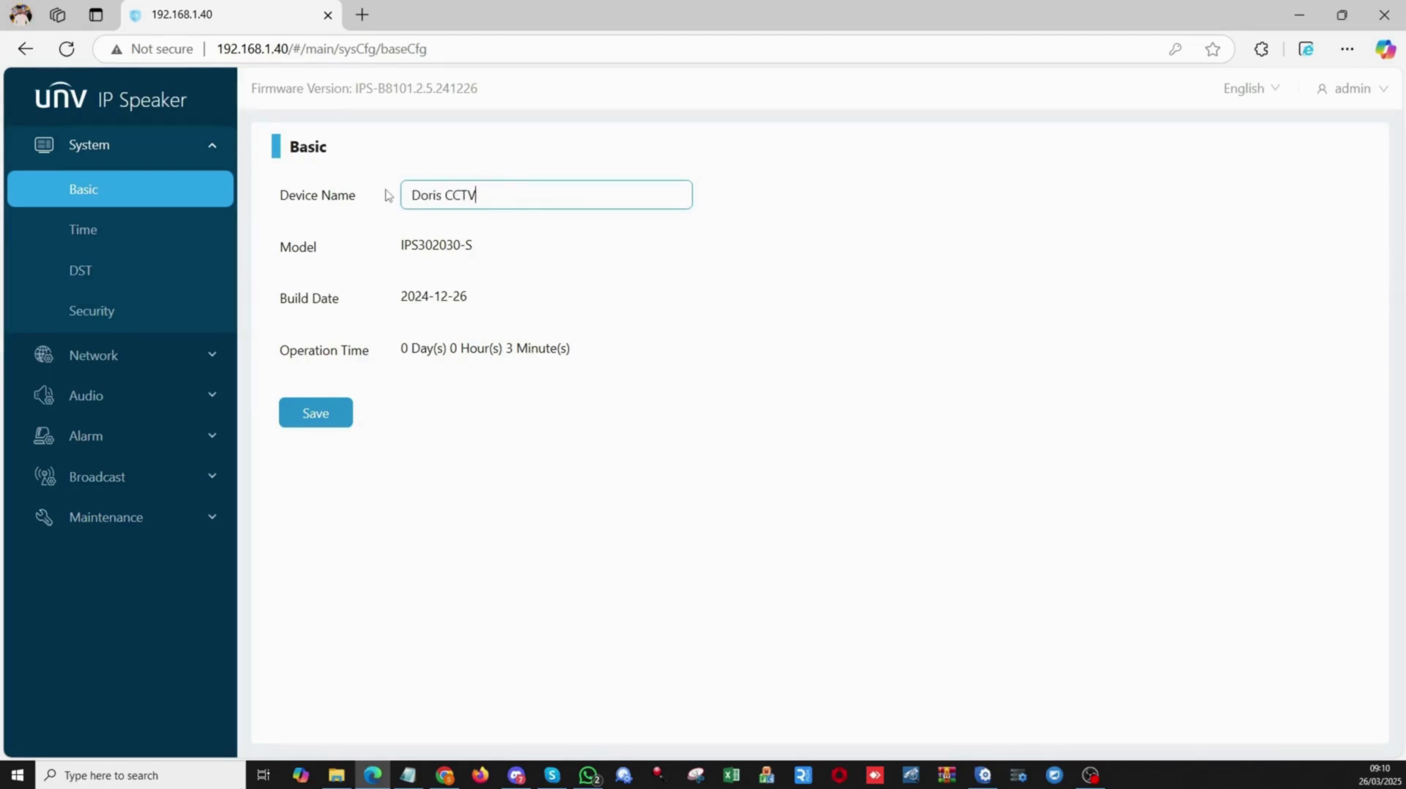
left_click(312, 420)
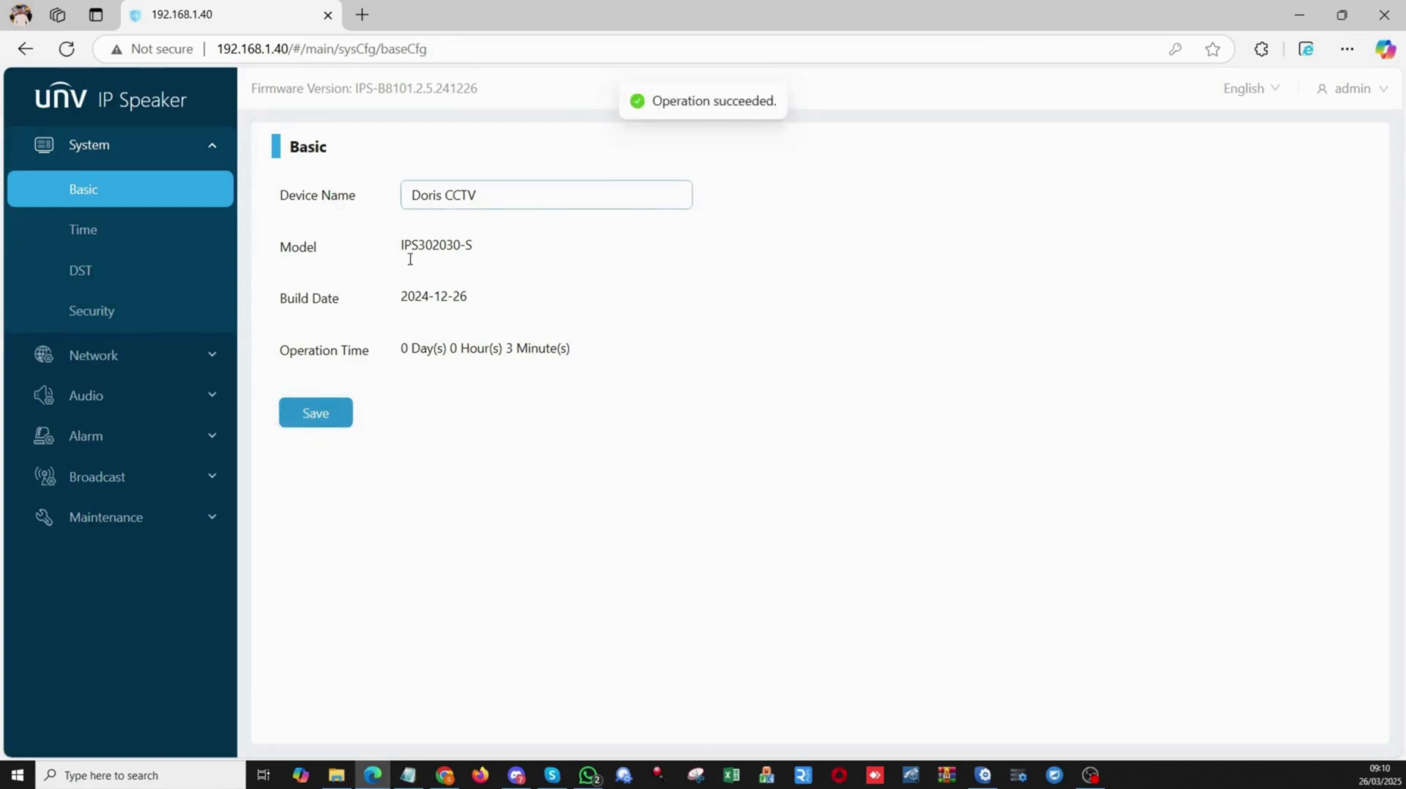
Batch-import both mp3 clips from Downloads into Audio > Audio File's User File list.
left_click(103, 401)
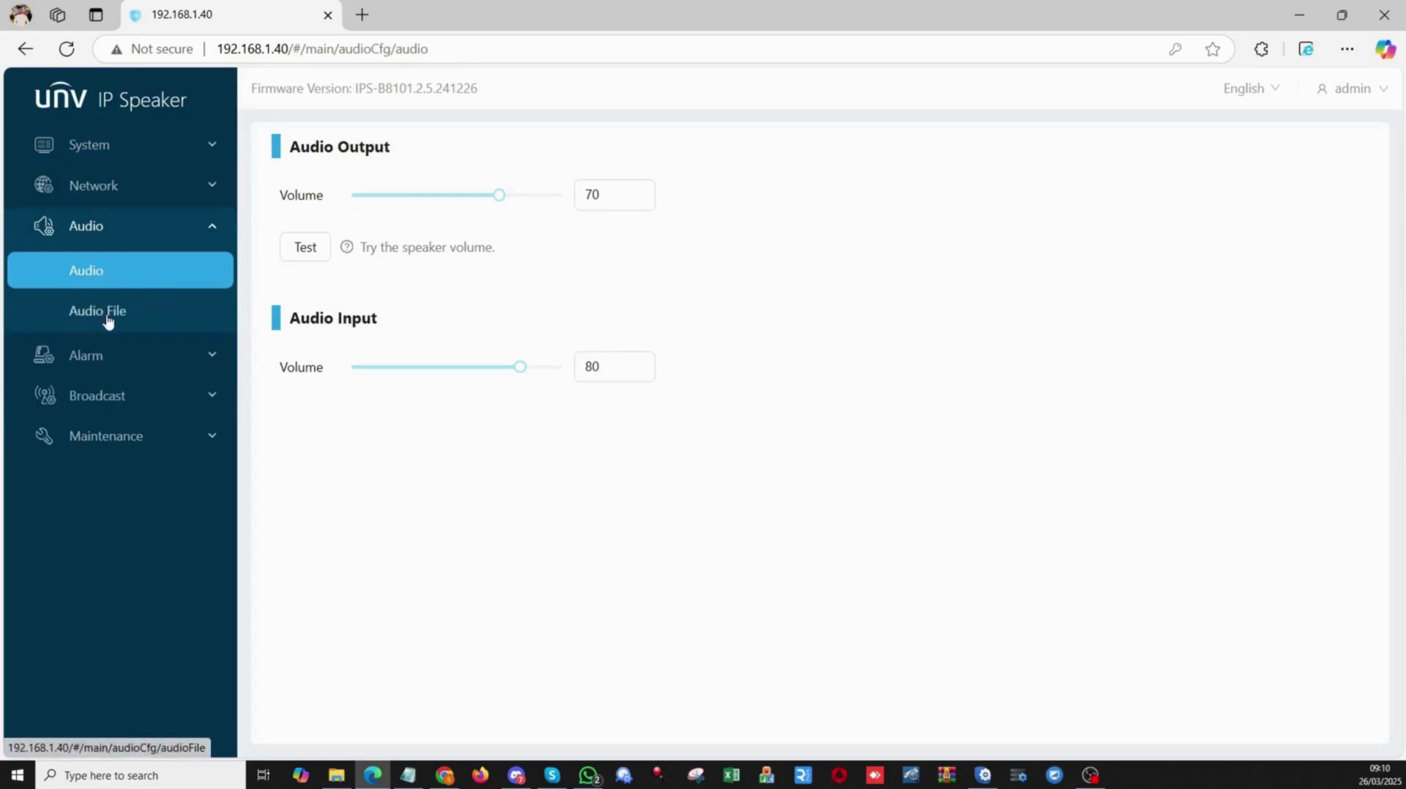
left_click(118, 312)
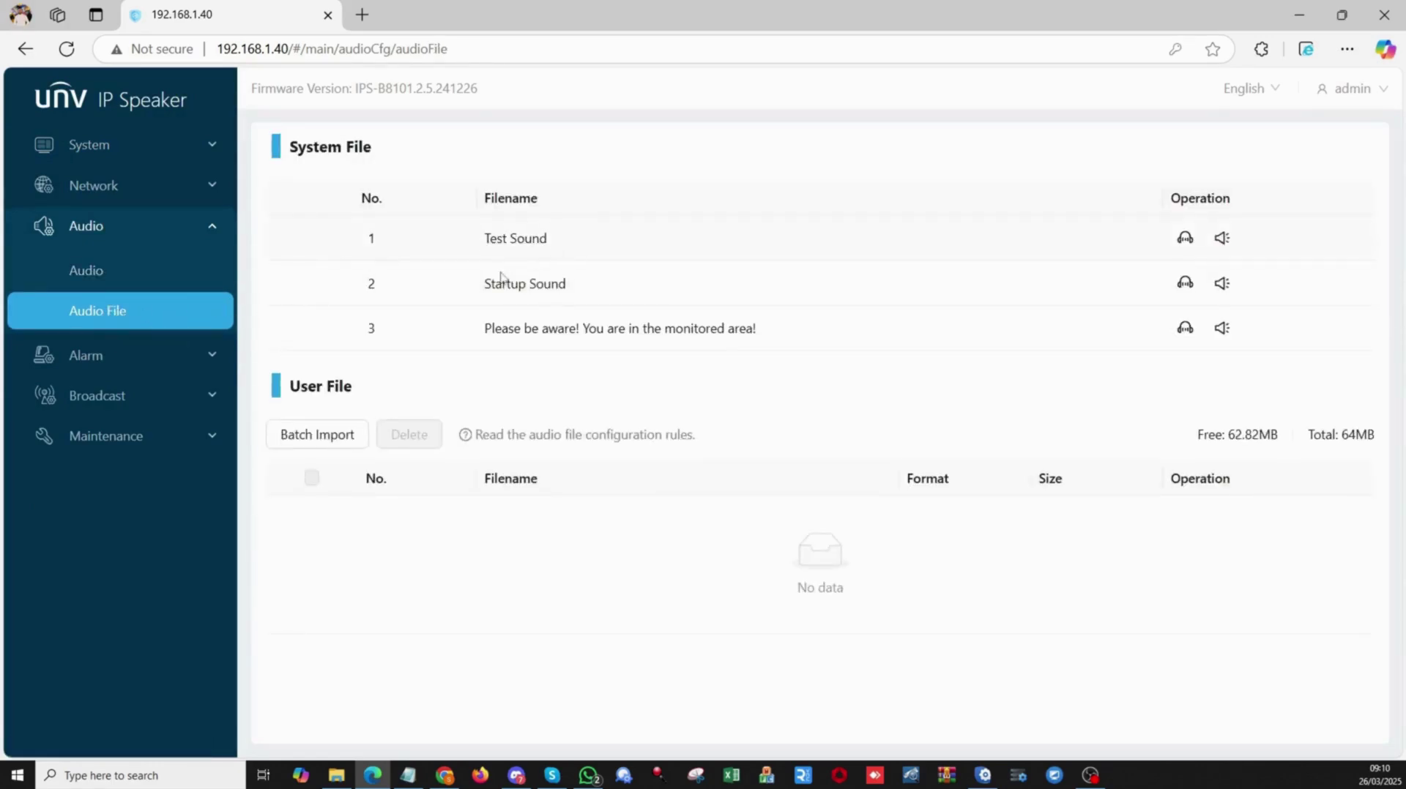
left_click(313, 436)
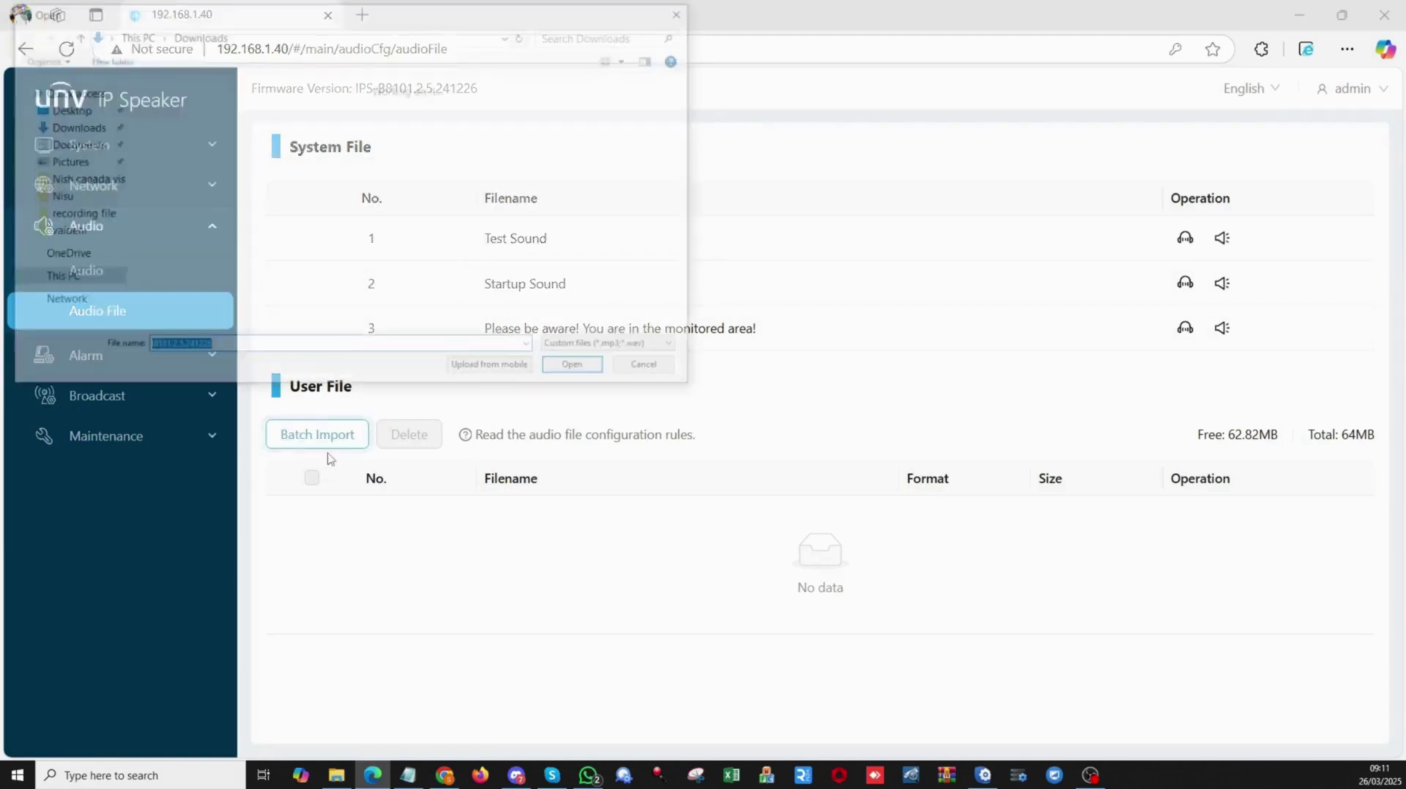
left_click(344, 174)
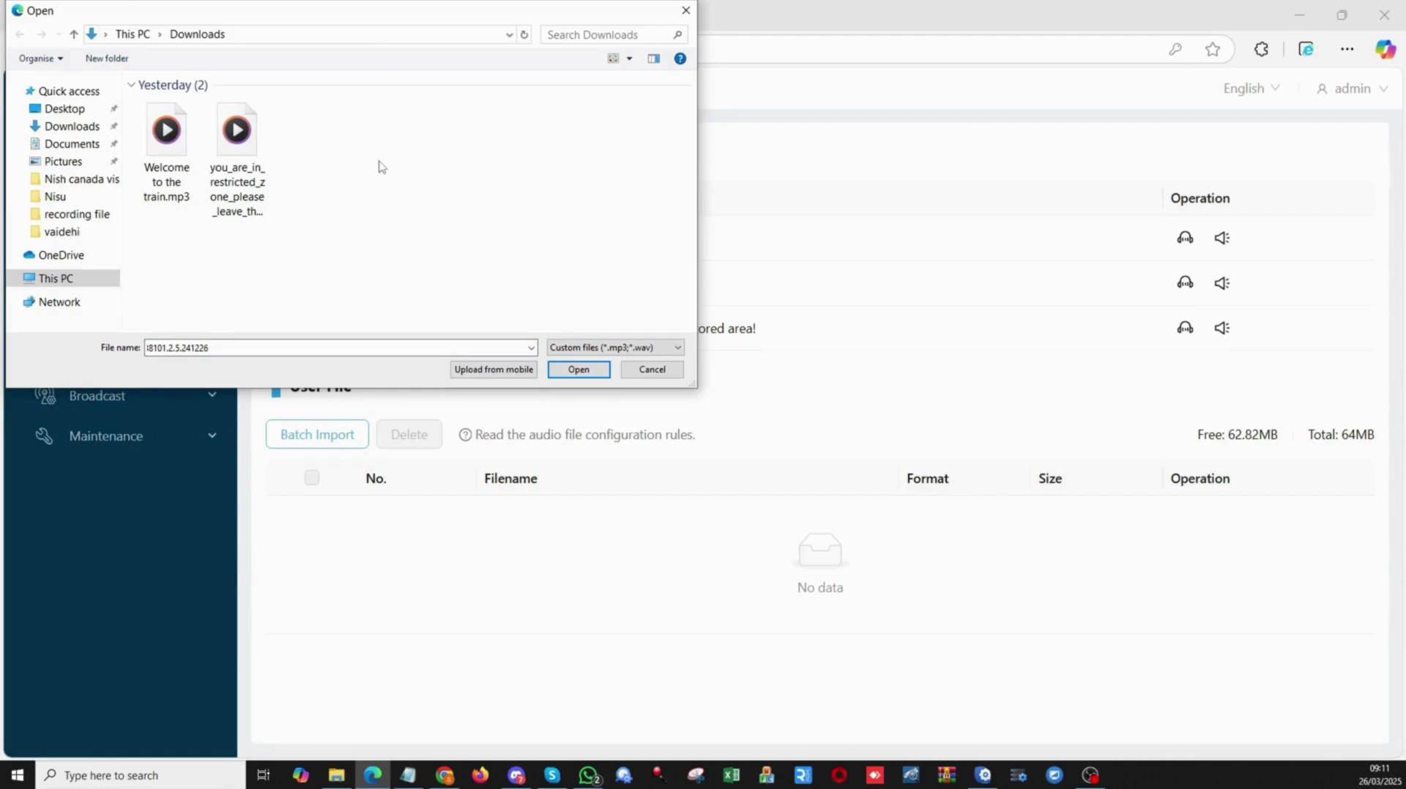
key("ctrl+a")
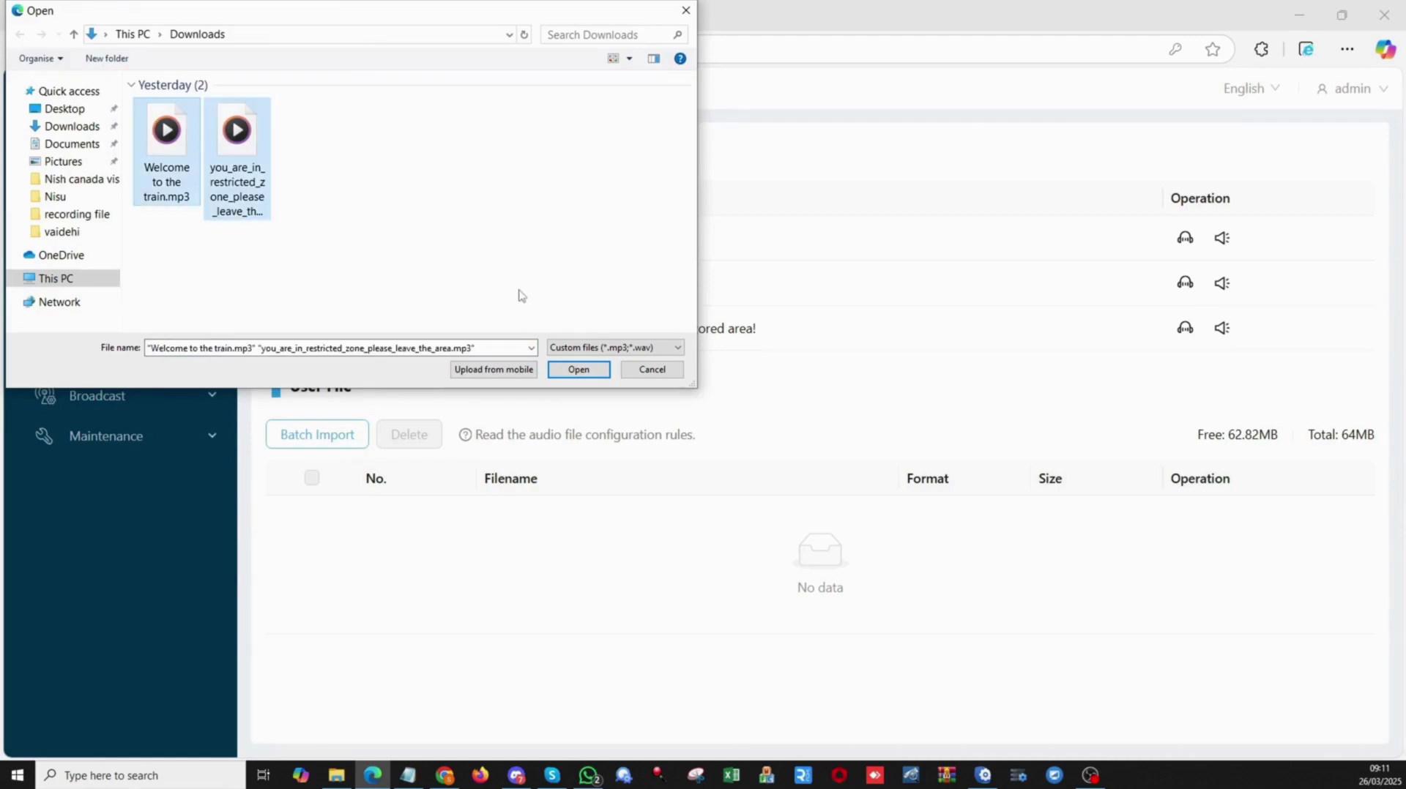
left_click(574, 369)
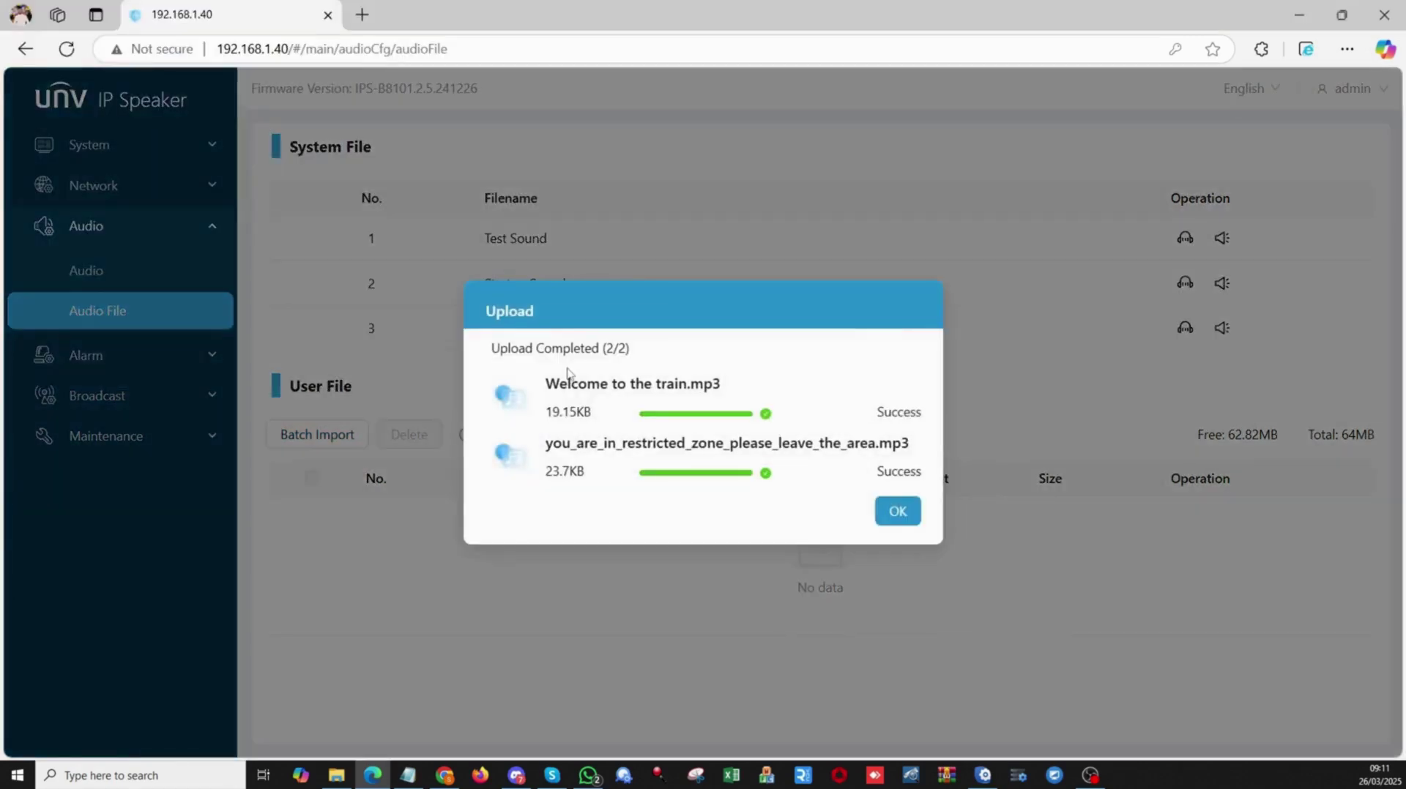
left_click(901, 512)
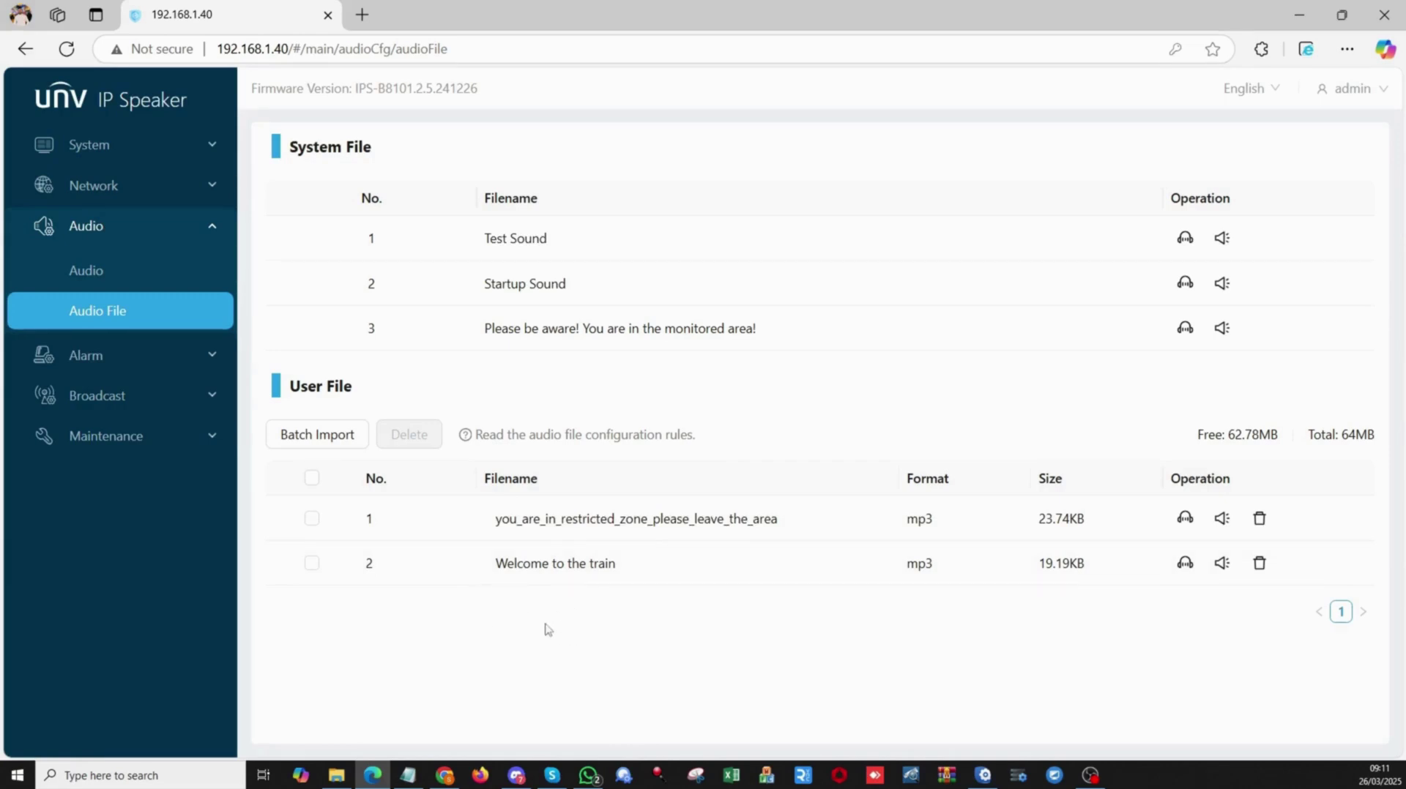
Back in EZTools, clear the 'ips' search and filter the device list to NVRs only.
mouse_move(983, 775)
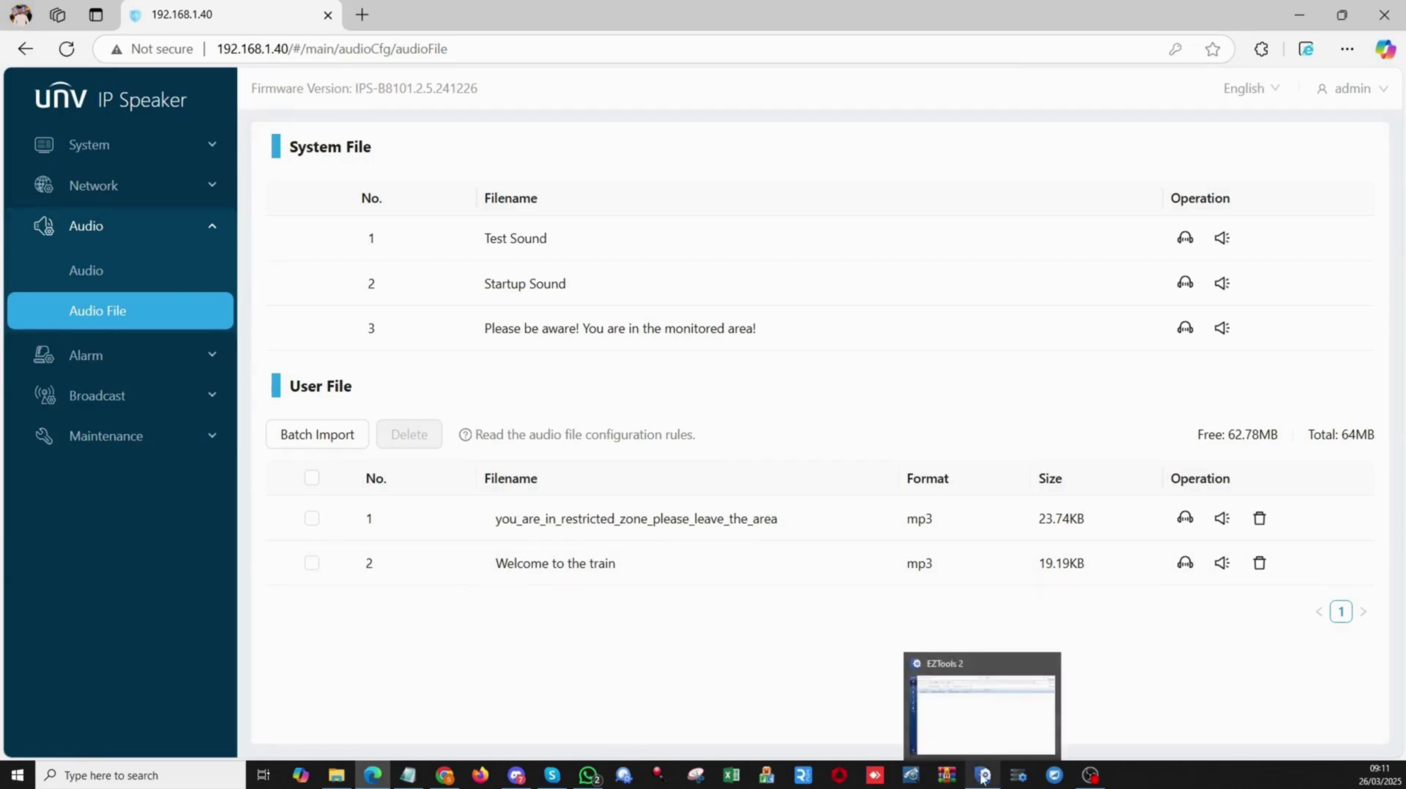
left_click(983, 778)
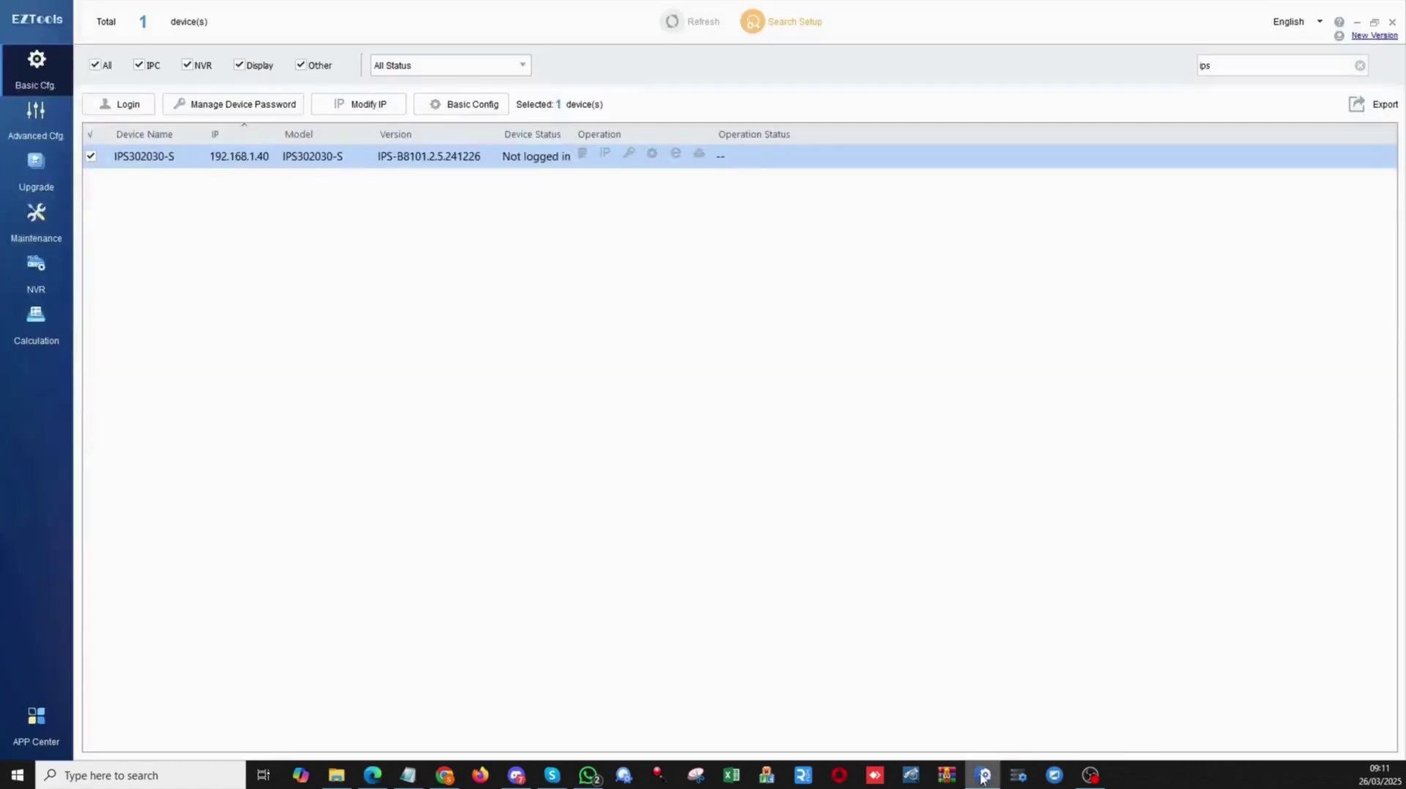
left_click(1363, 69)
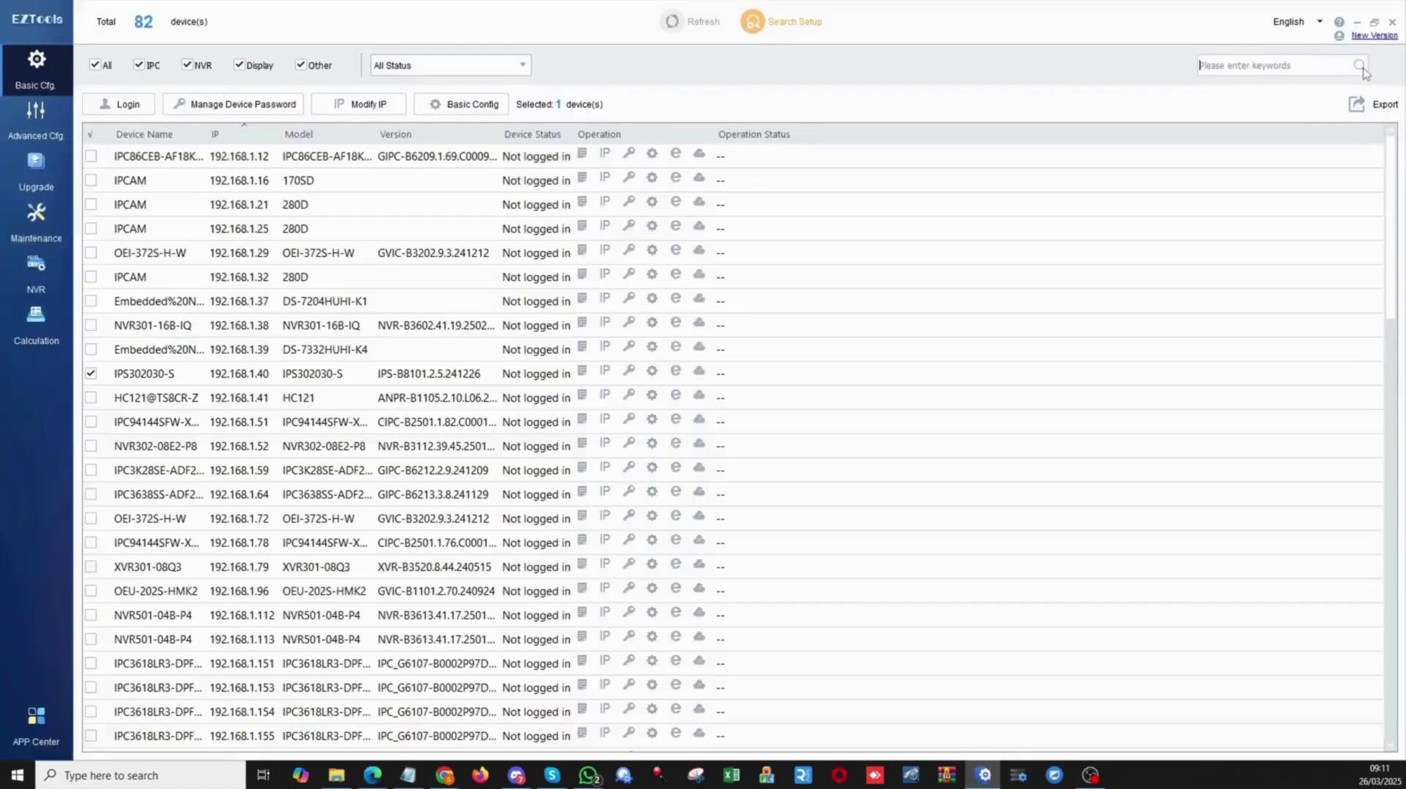
left_click(102, 69)
left_click(189, 67)
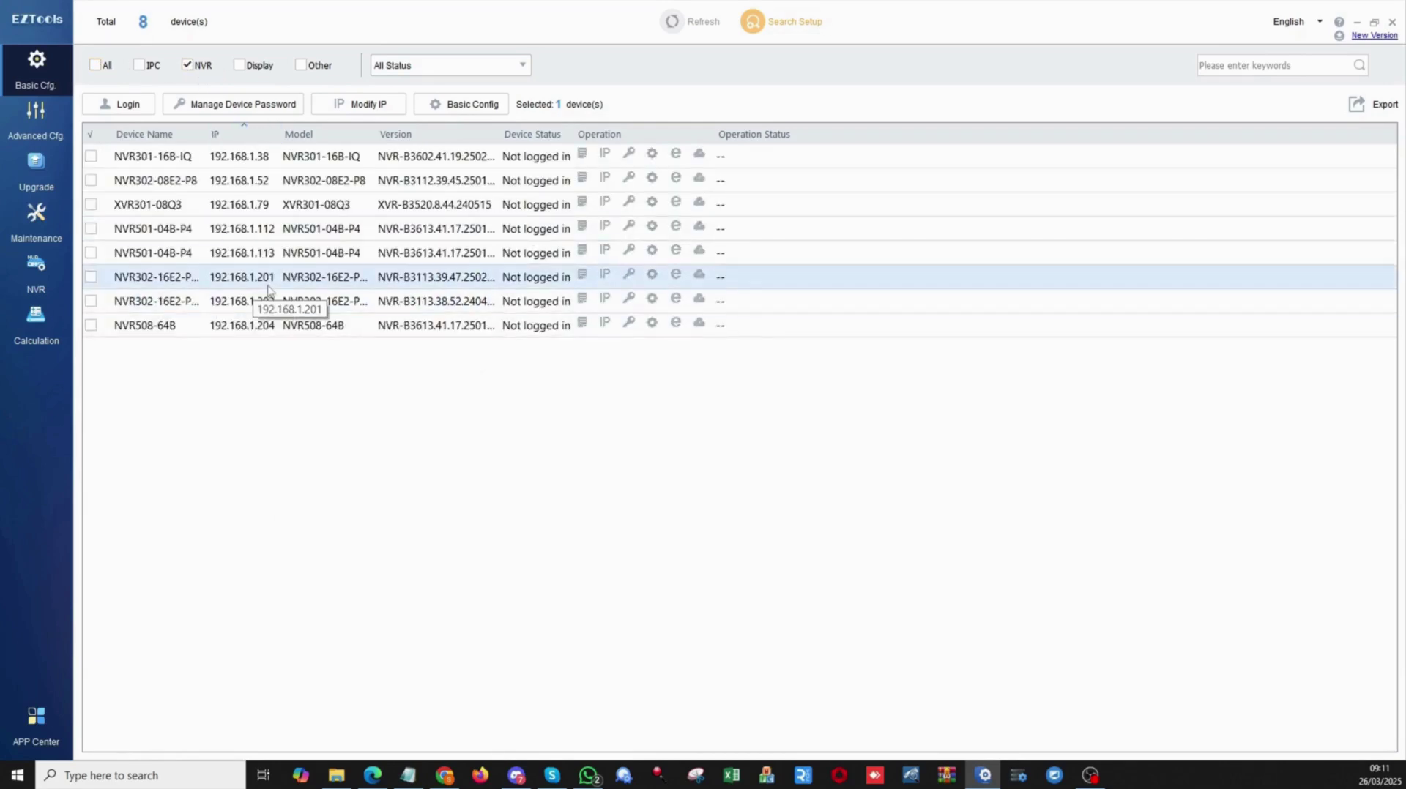
Open the NVR at 192.168.1.201 in the browser and log in with its admin credentials.
left_click(678, 278)
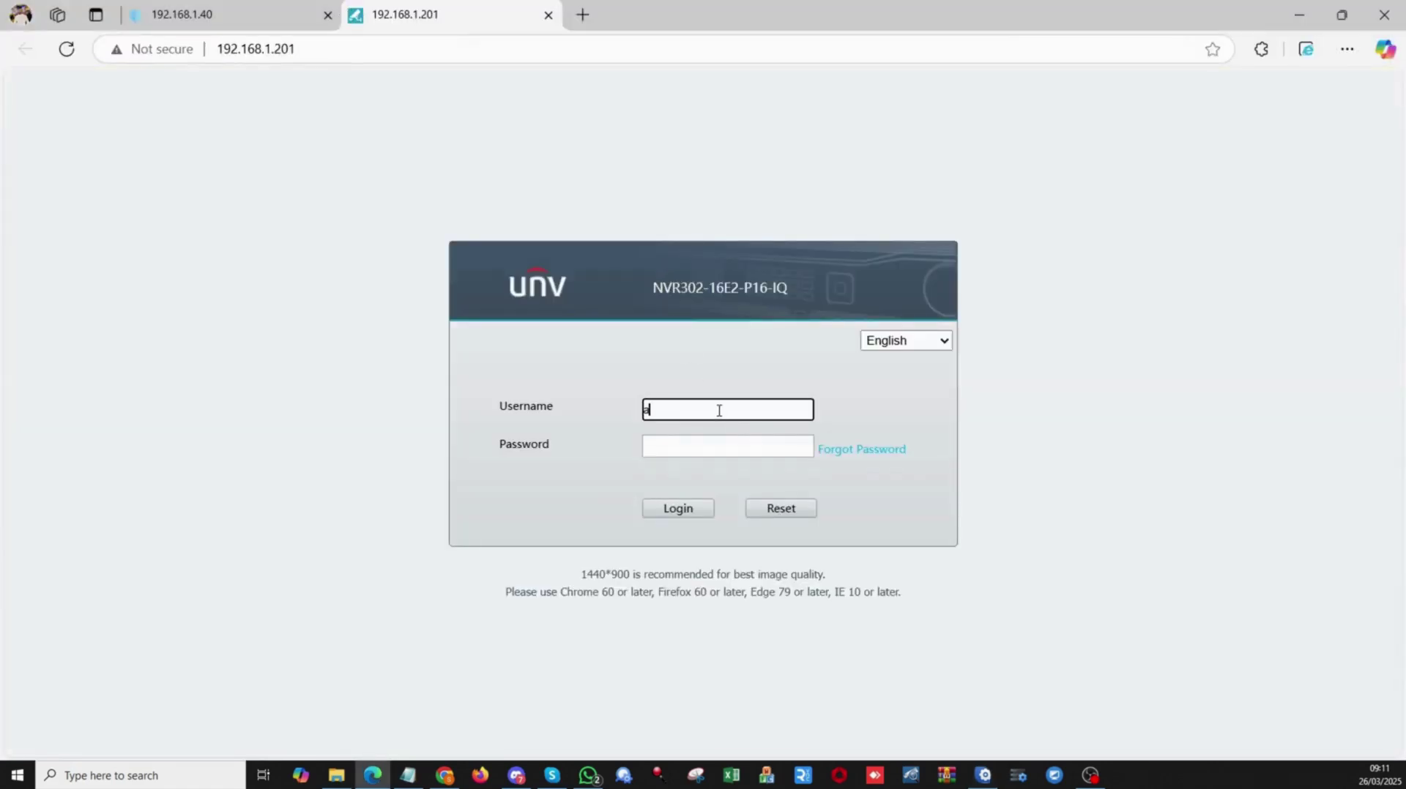
key("Tab")
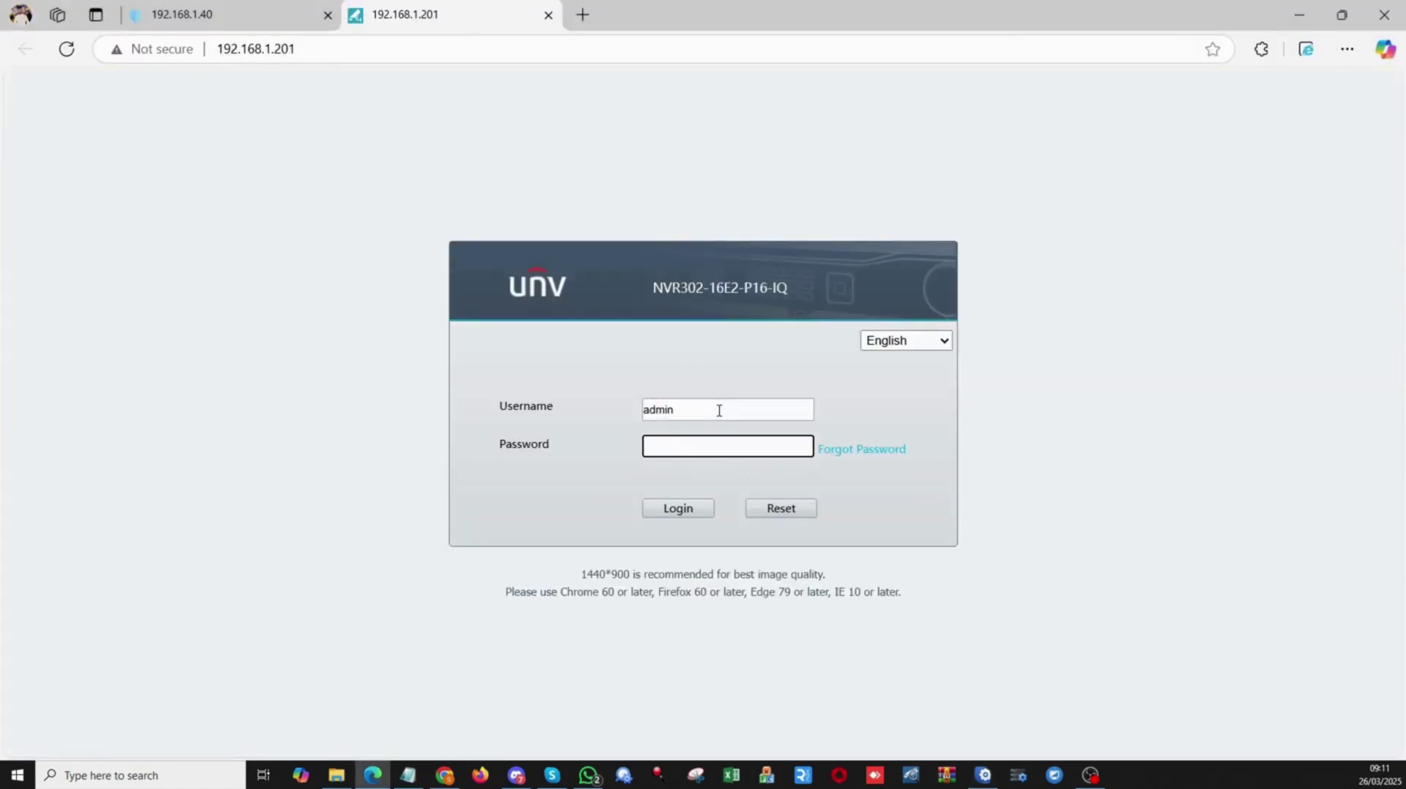
type("1")
left_click(673, 511)
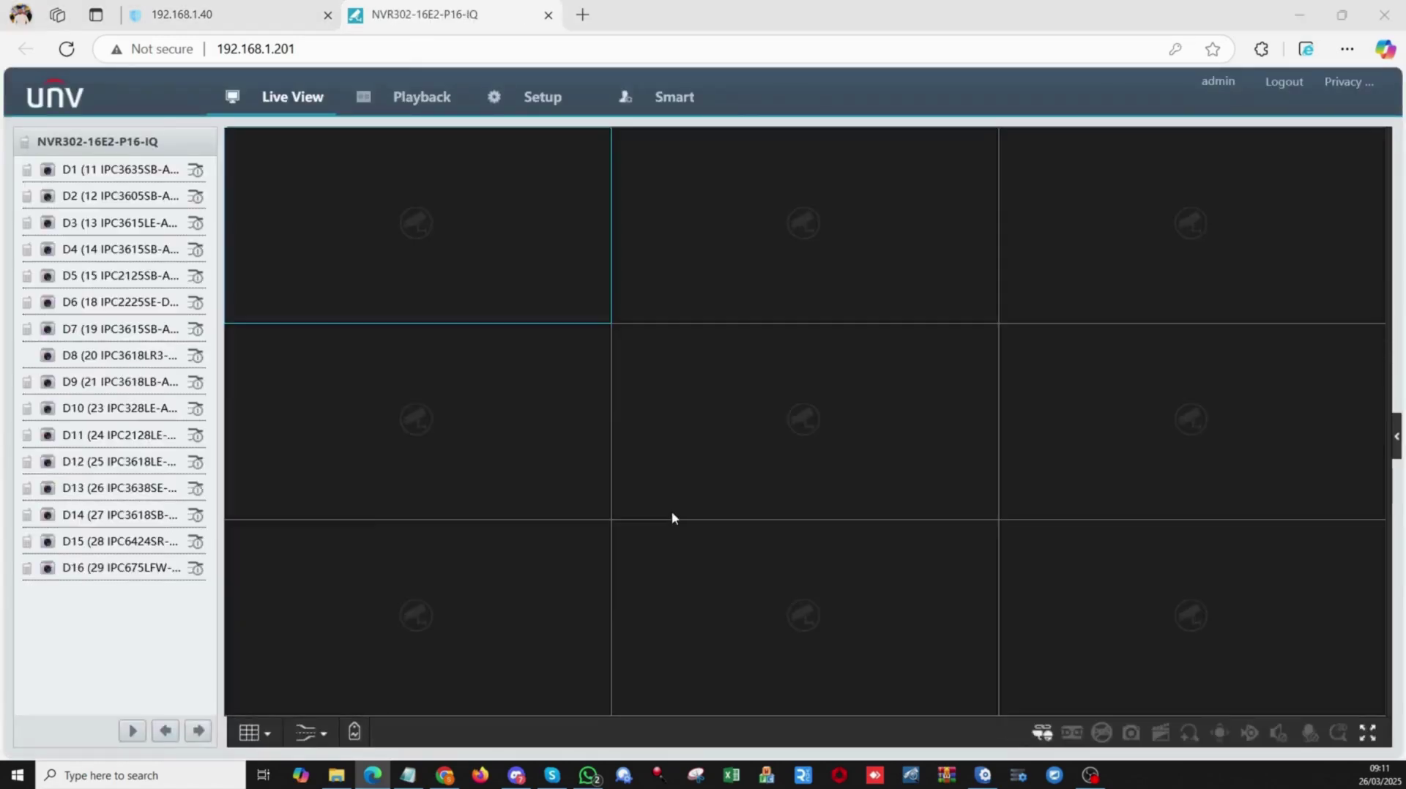
Go to Setup > Peripheral > IP Speaker and bring up the Add speaker form.
left_click(542, 102)
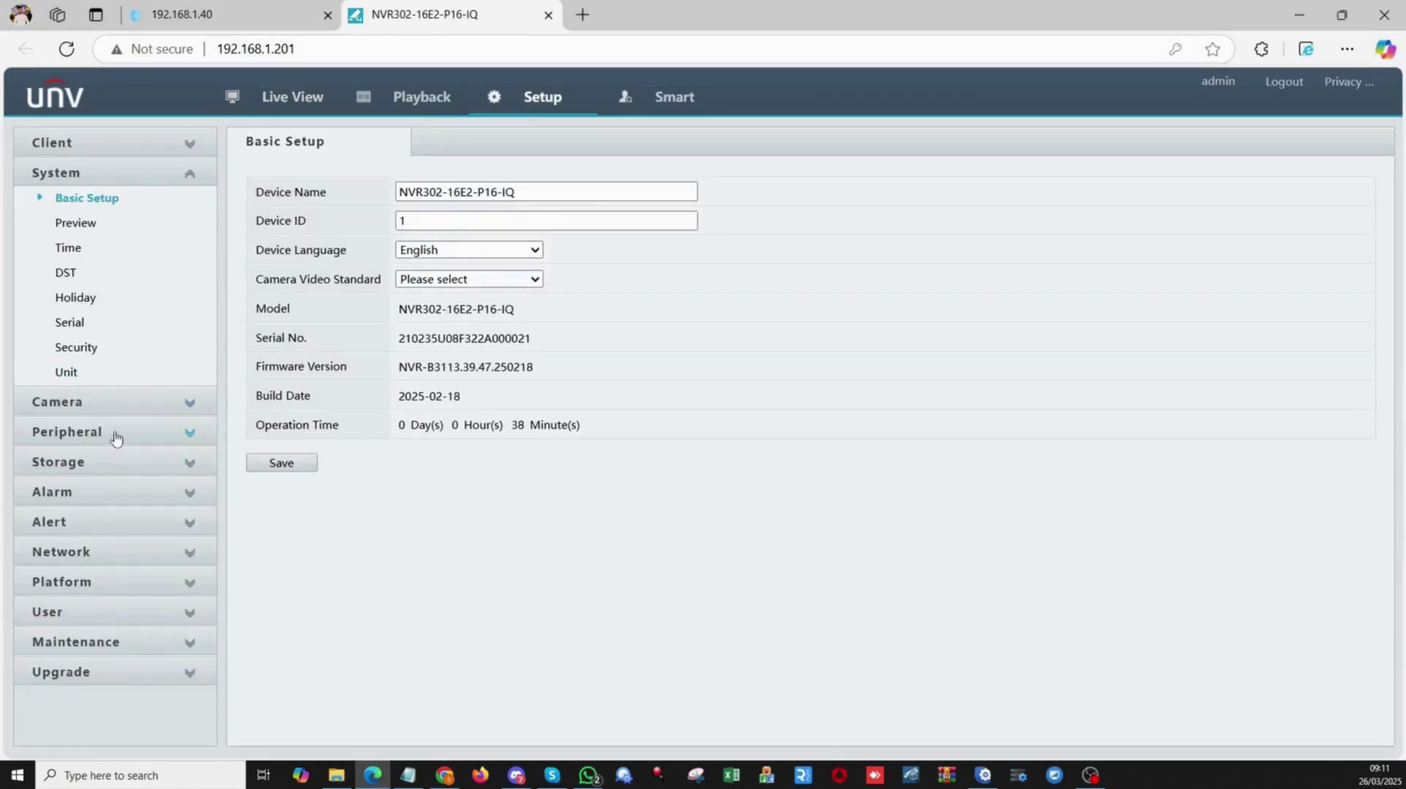
left_click_drag(115, 438, 28, 432)
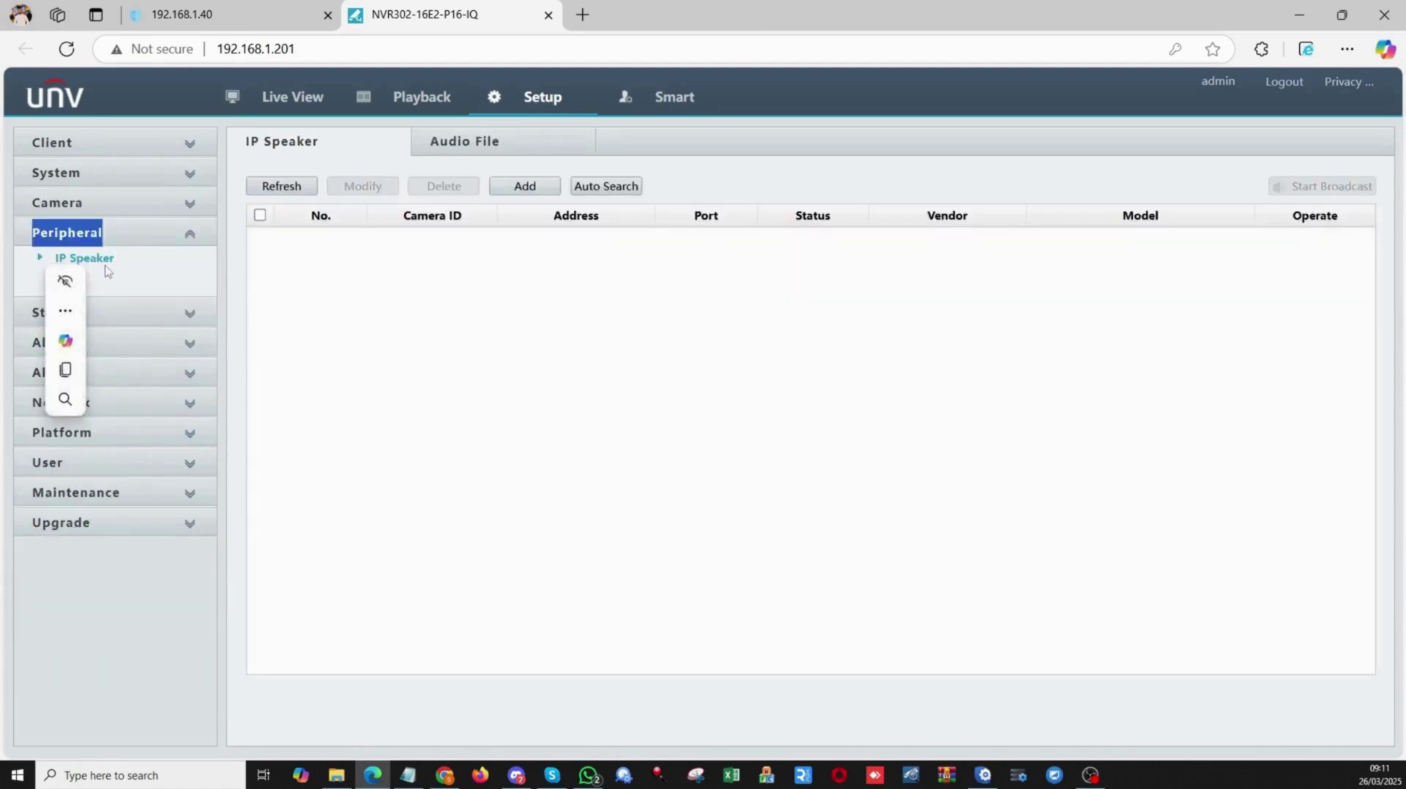
left_click(107, 268)
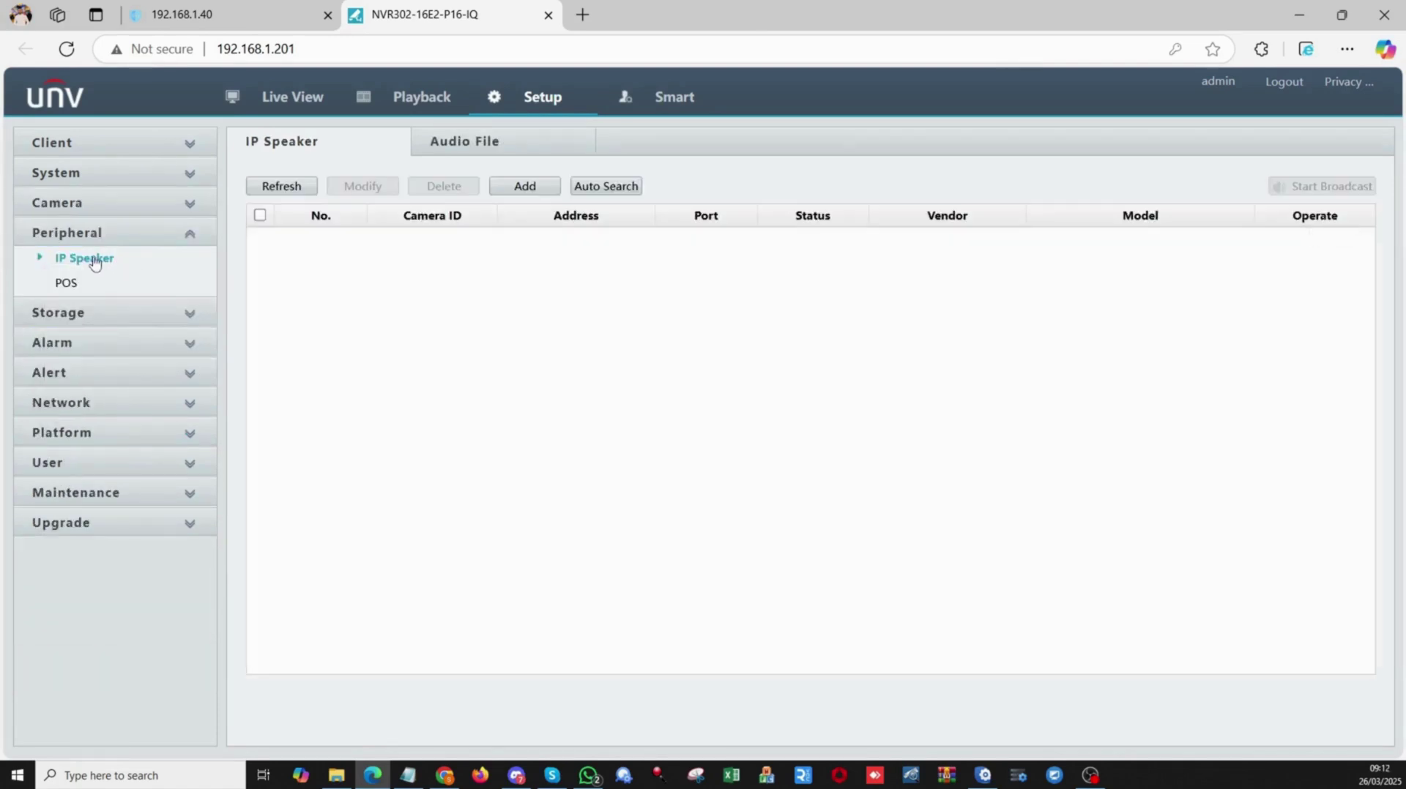
left_click(532, 192)
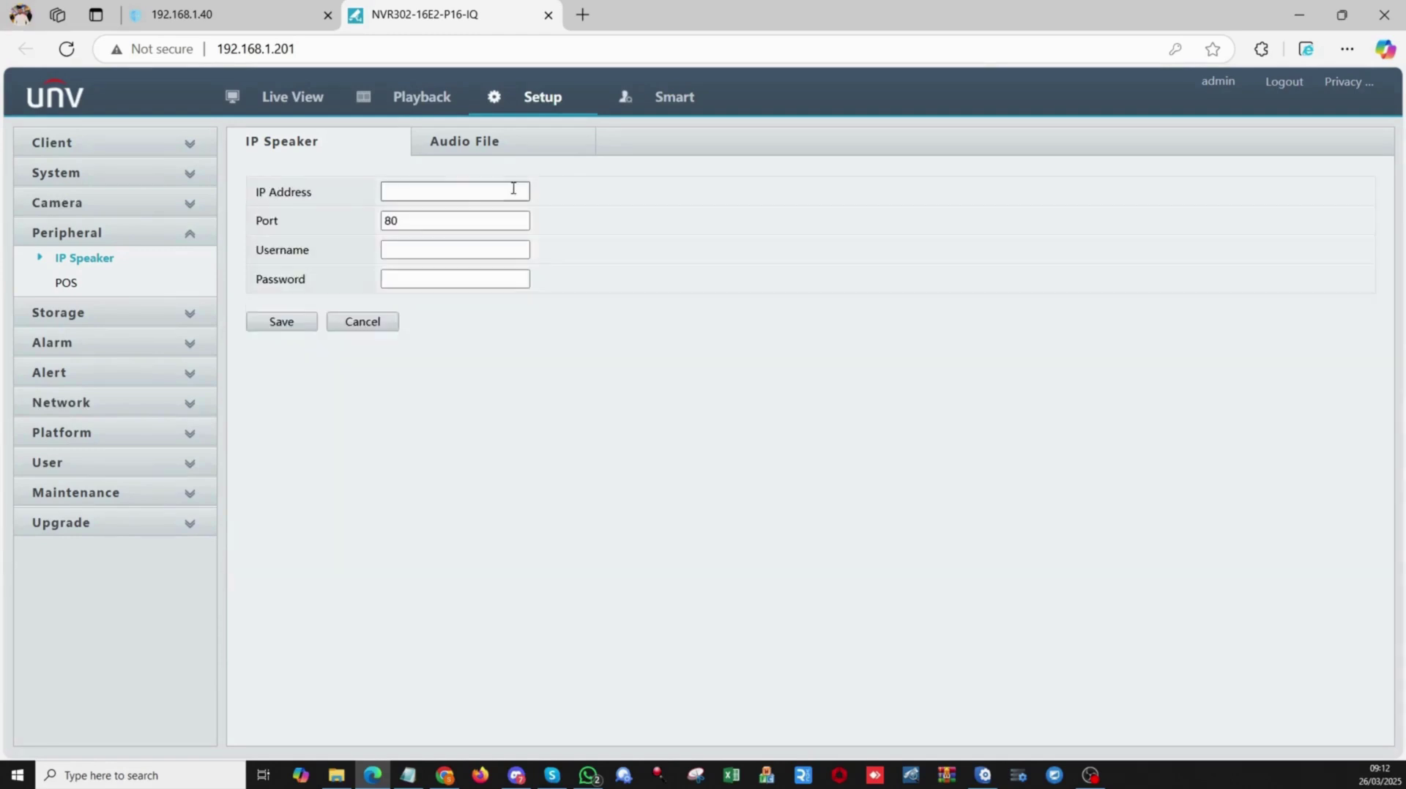
Copy the speaker's address 192.168.1.40 from its browser tab into the IP Address field.
left_click(244, 18)
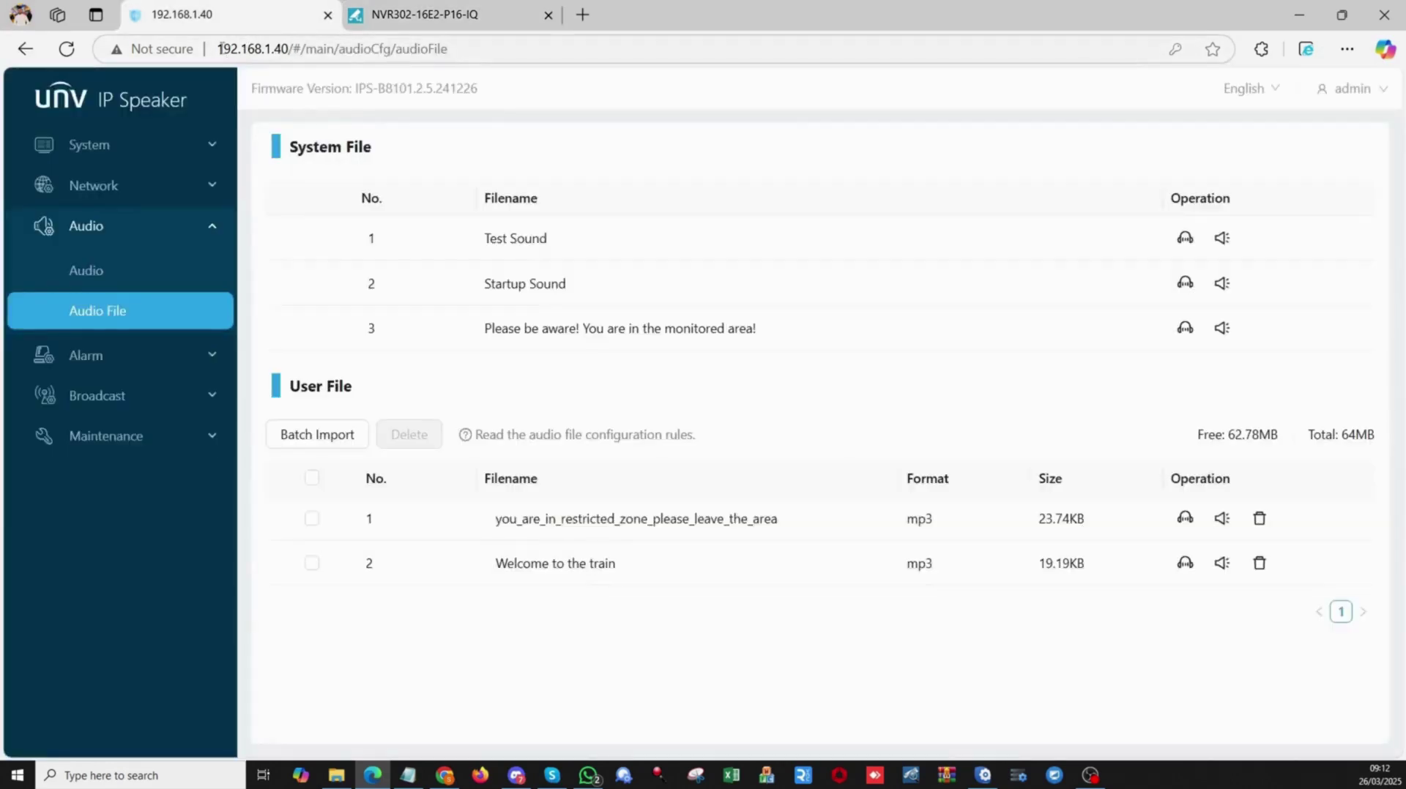
left_click(219, 48)
left_click_drag(218, 48, 285, 48)
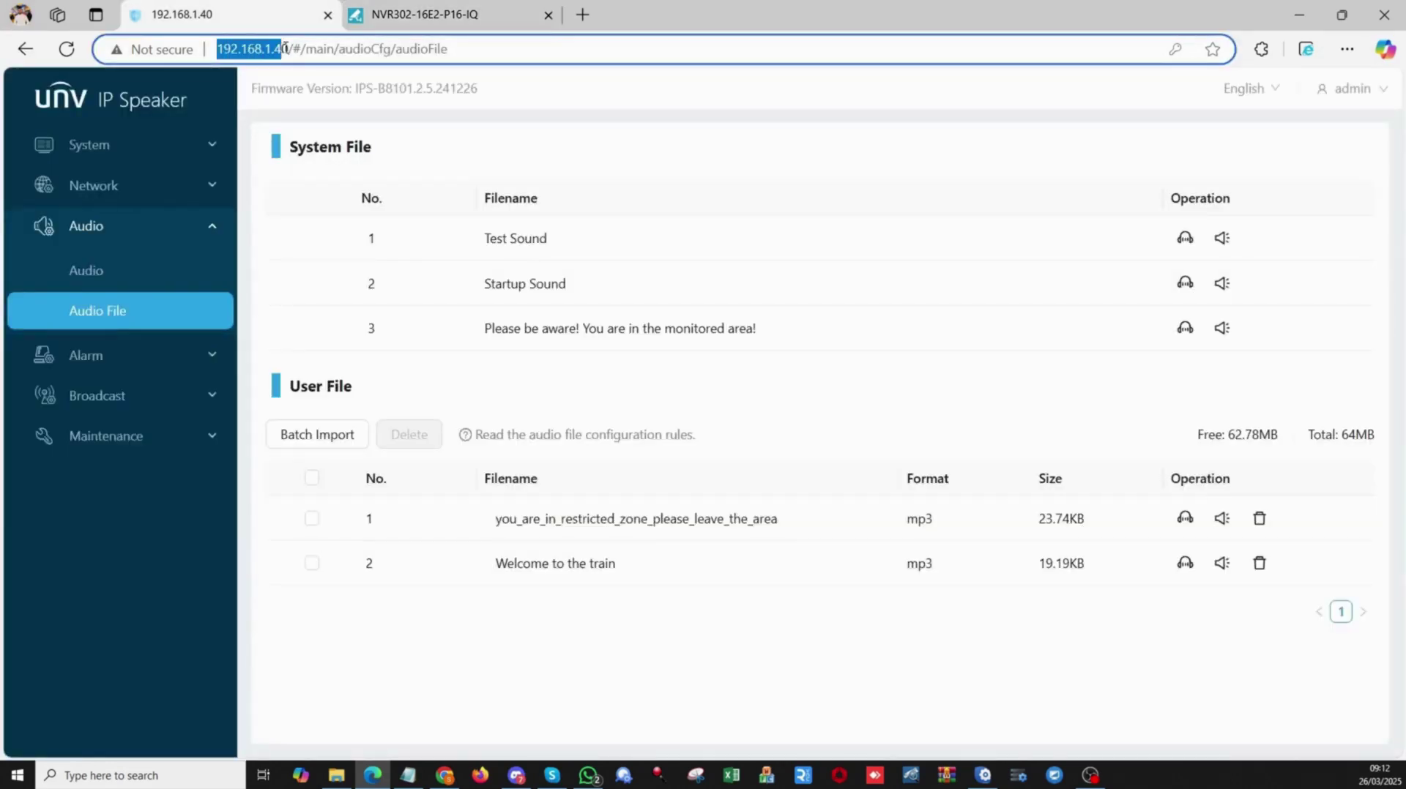
right_click(290, 50)
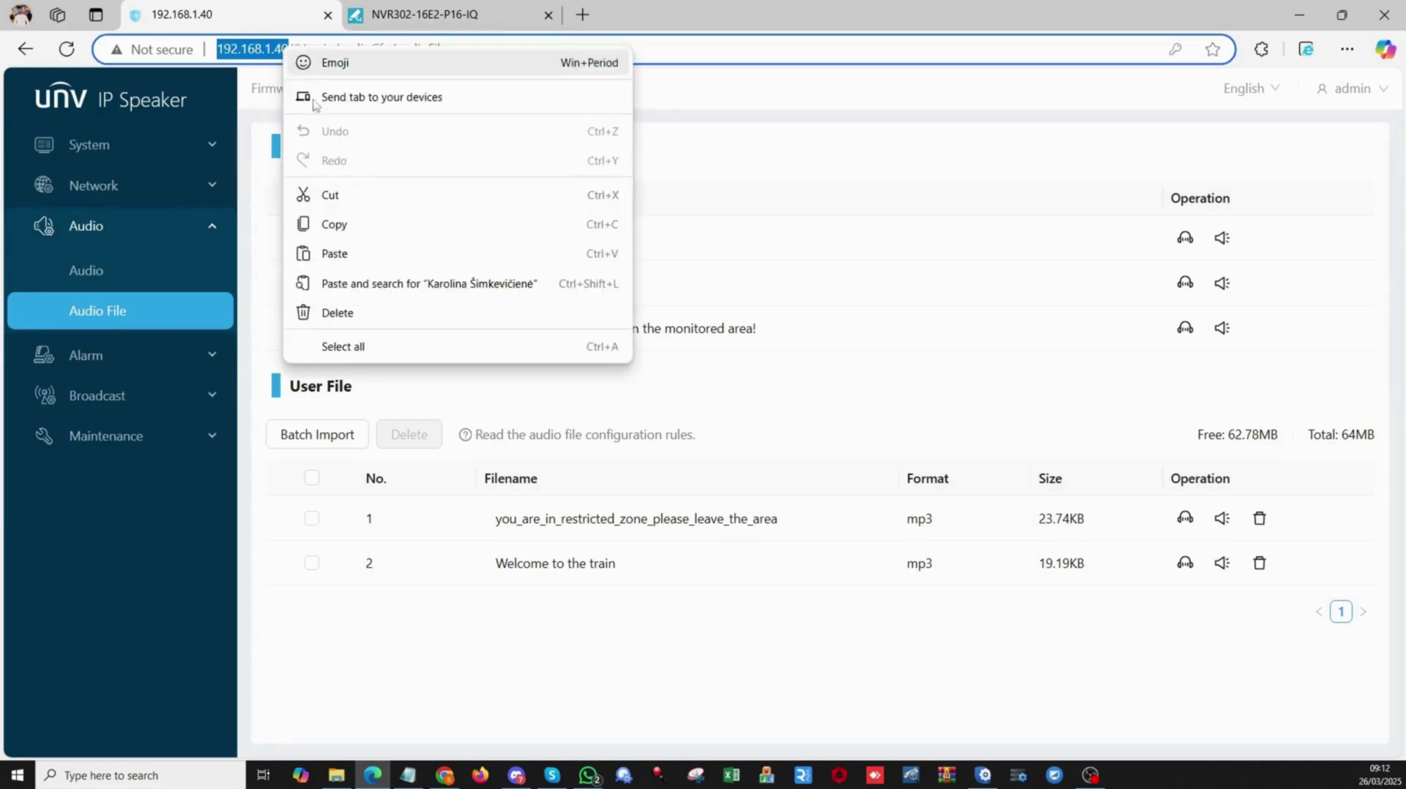
left_click(334, 225)
left_click(428, 16)
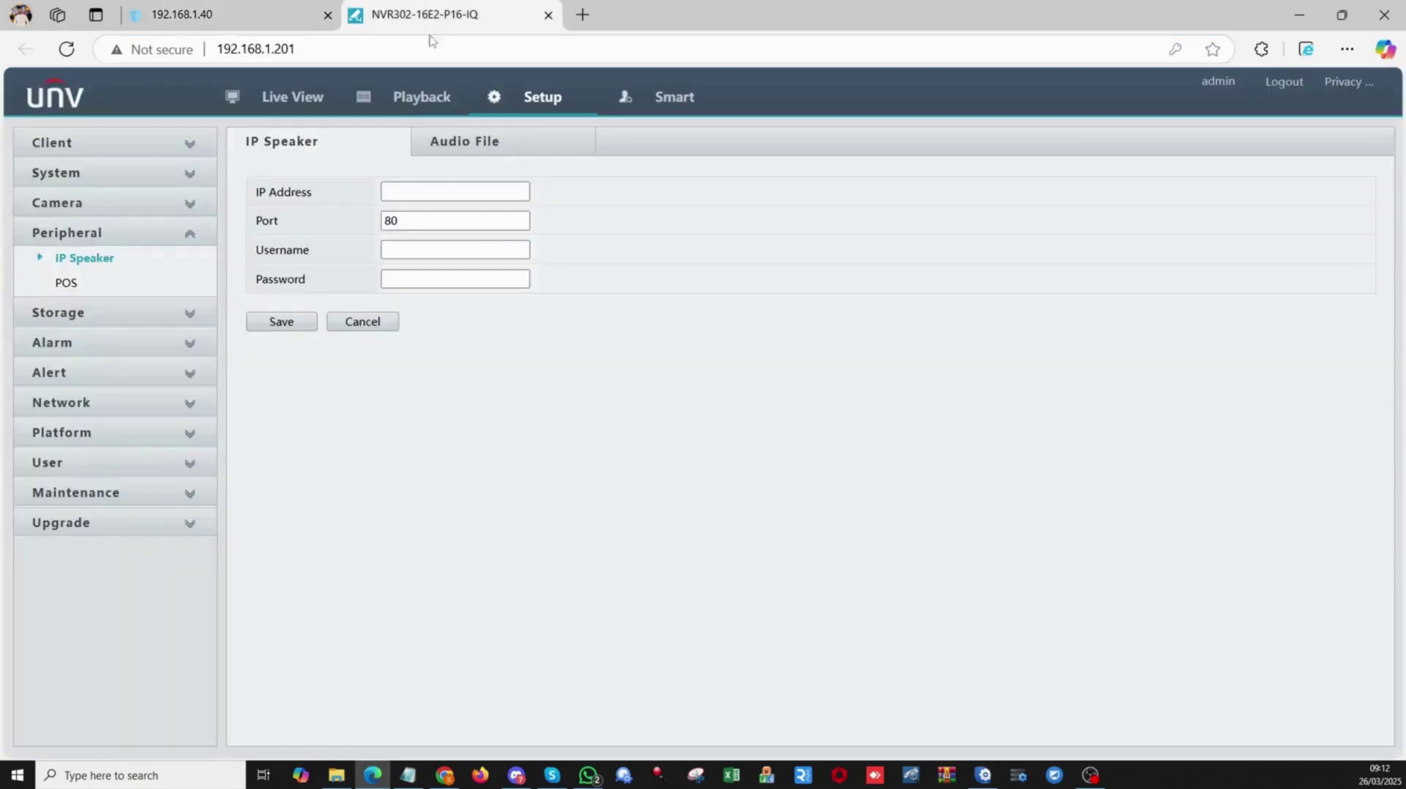
right_click(394, 194)
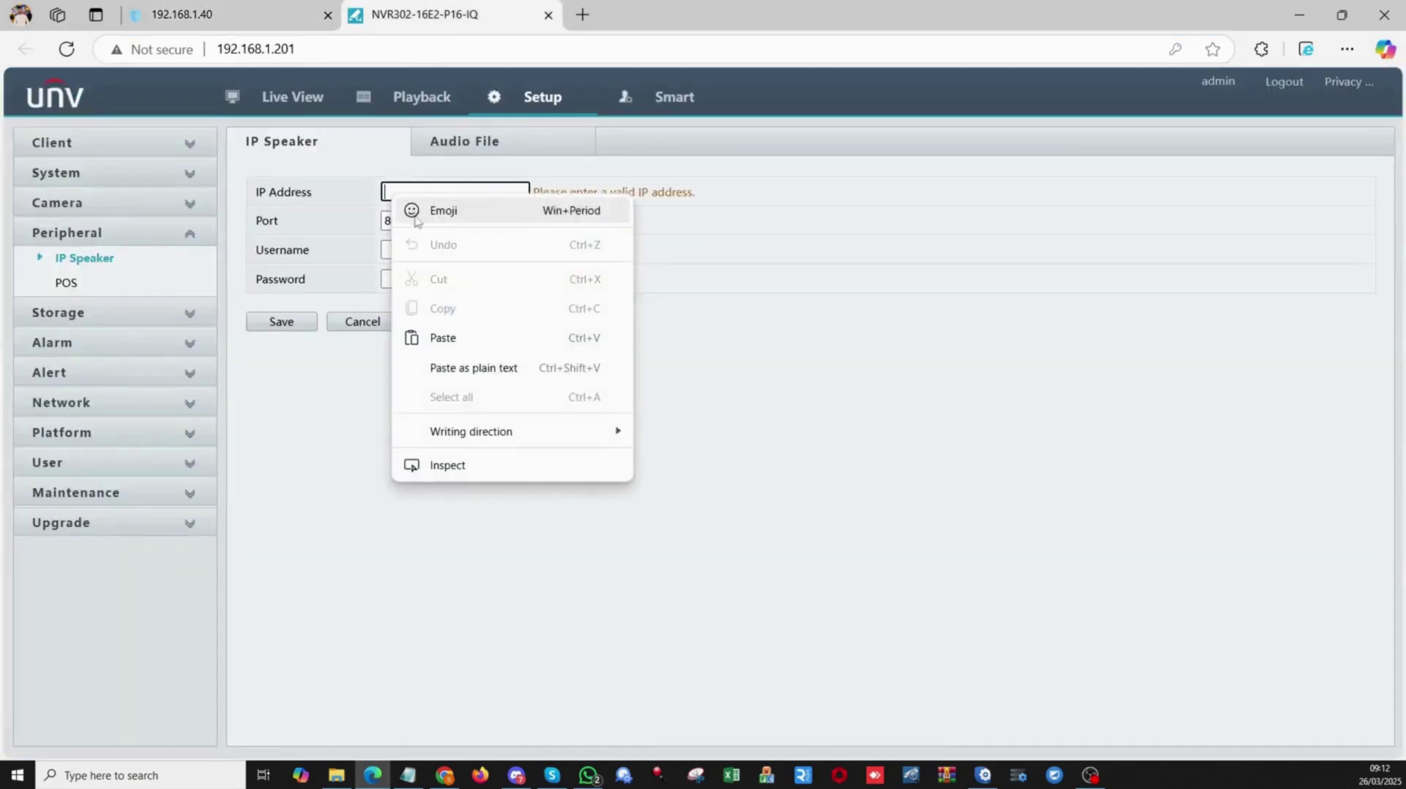
left_click(454, 336)
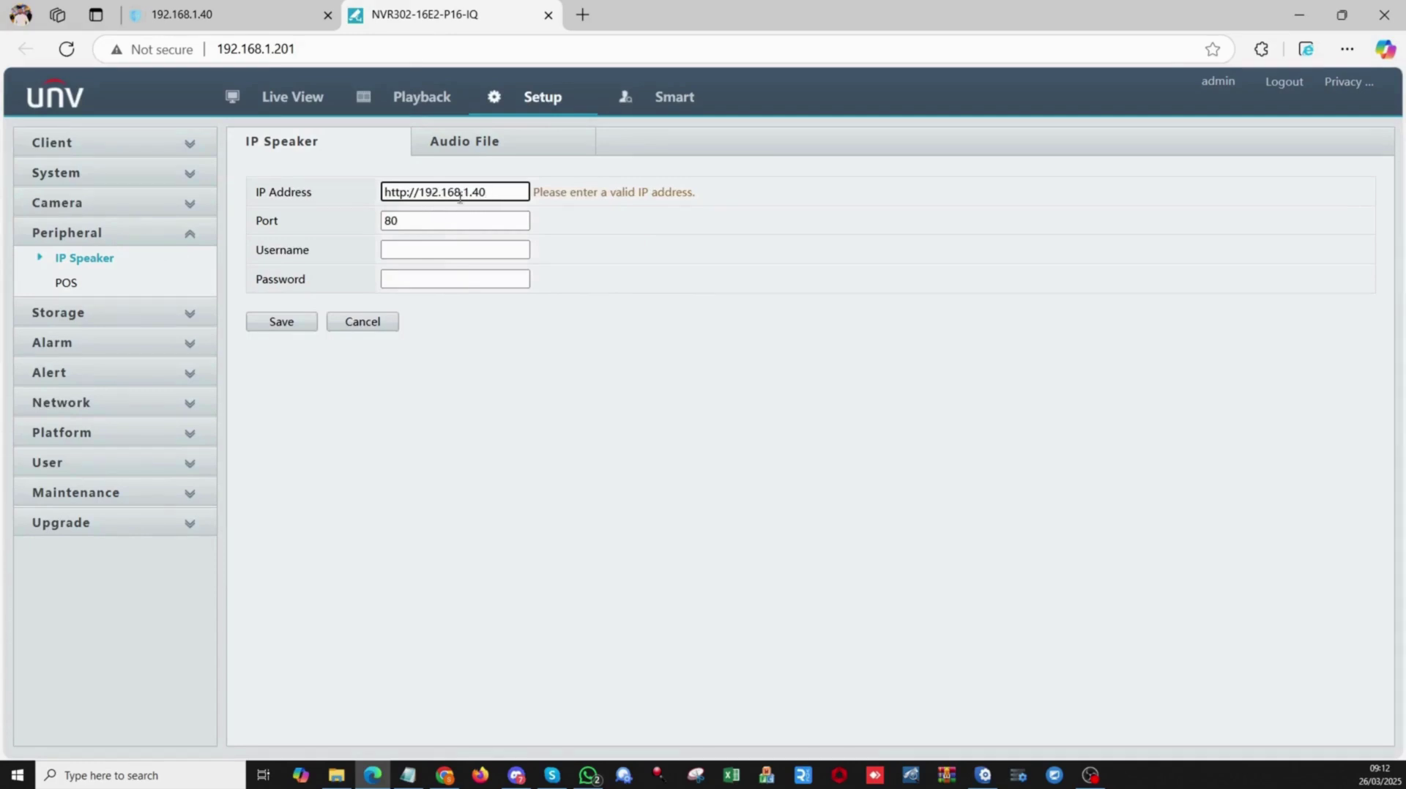
key("BackSpace")
key("BackSpace")
key("BackSpace")
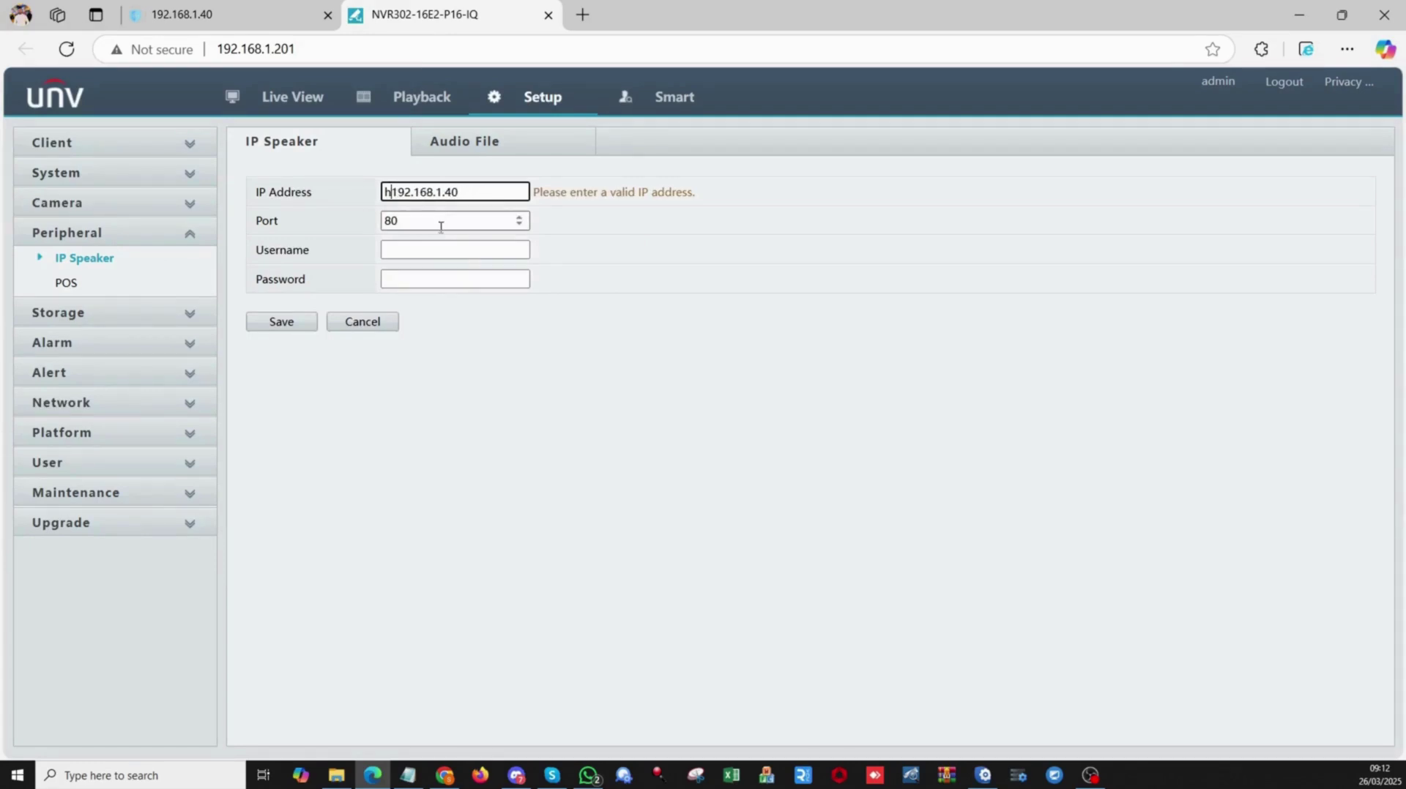
key("BackSpace")
Enter the speaker's login username and password and save it as IP Speaker 1.
left_click(436, 252)
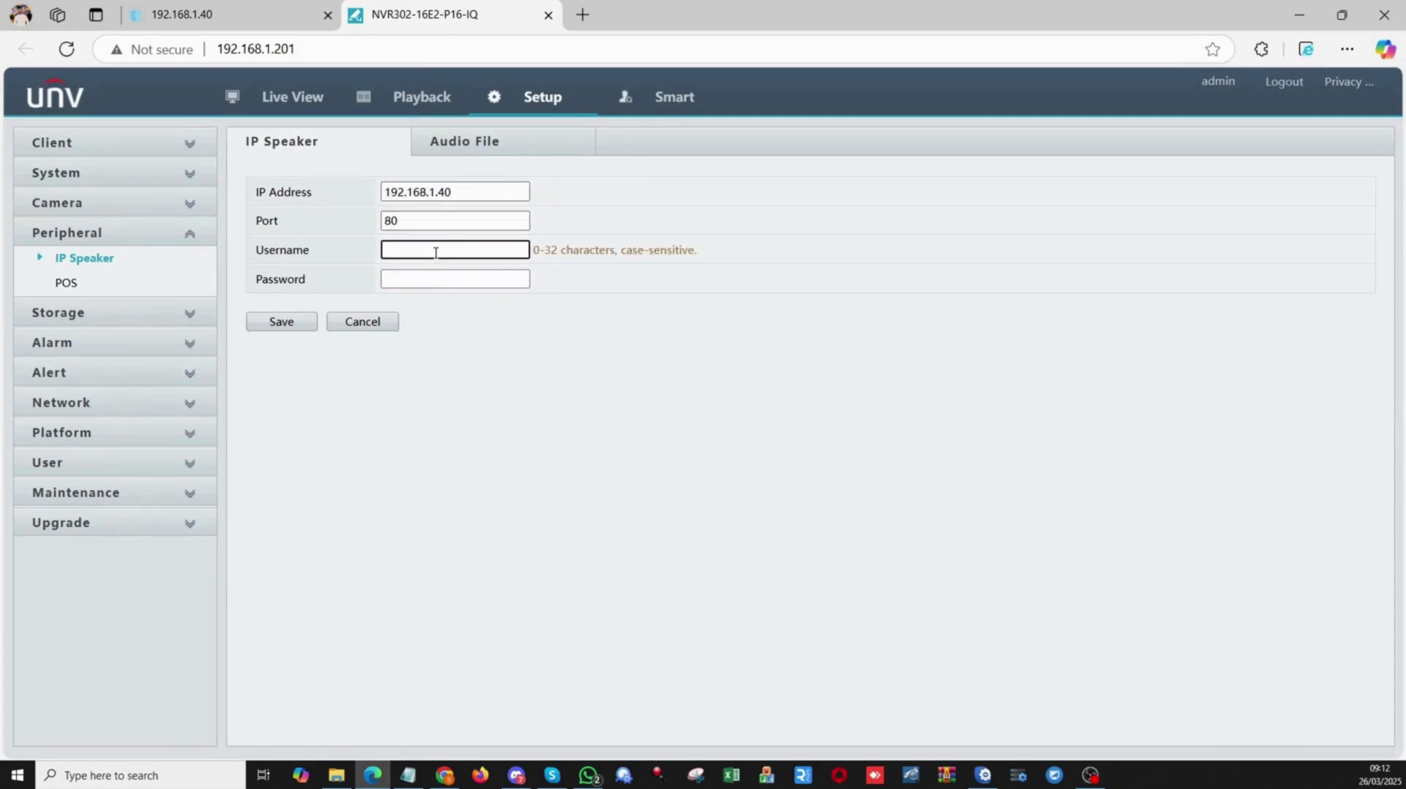
key("Tab")
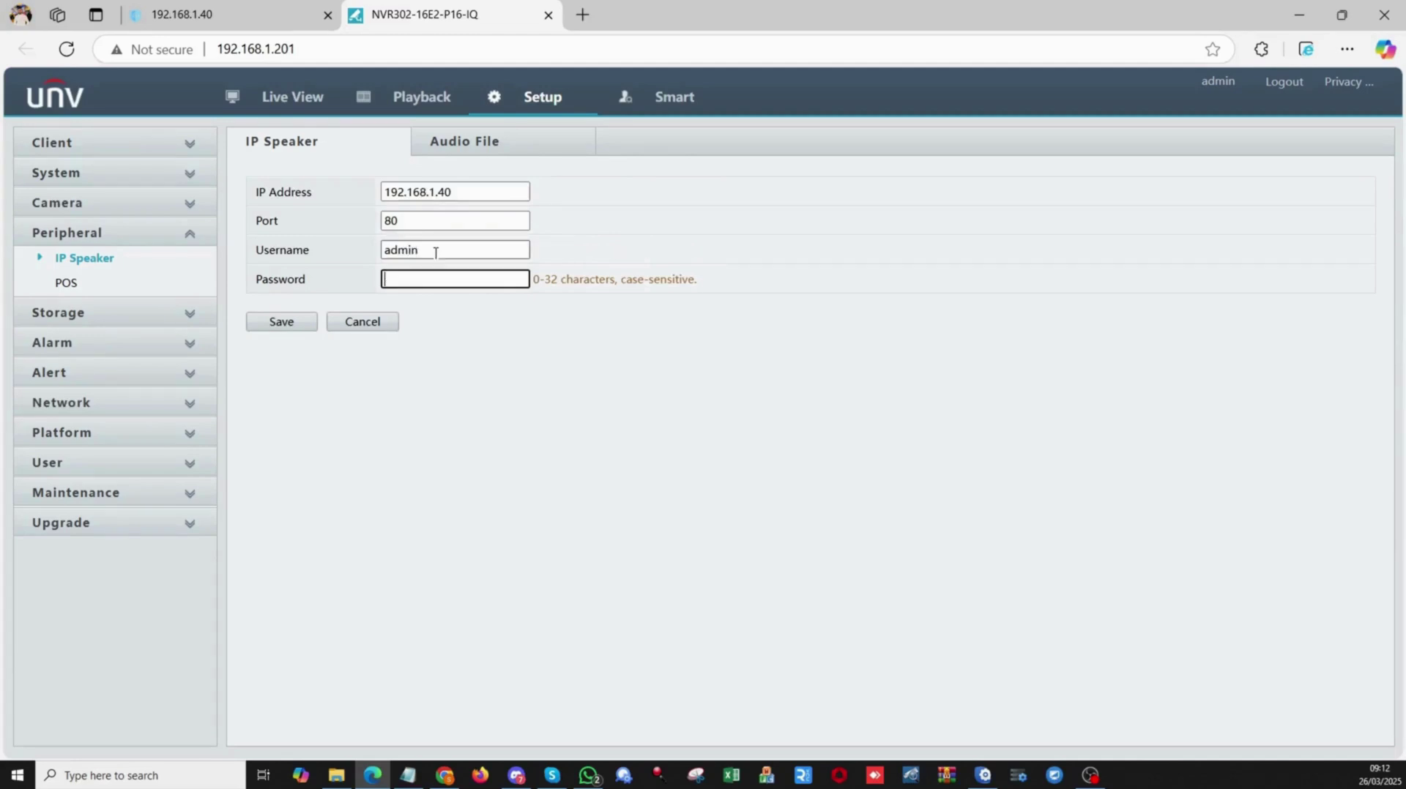
type("a")
left_click(287, 324)
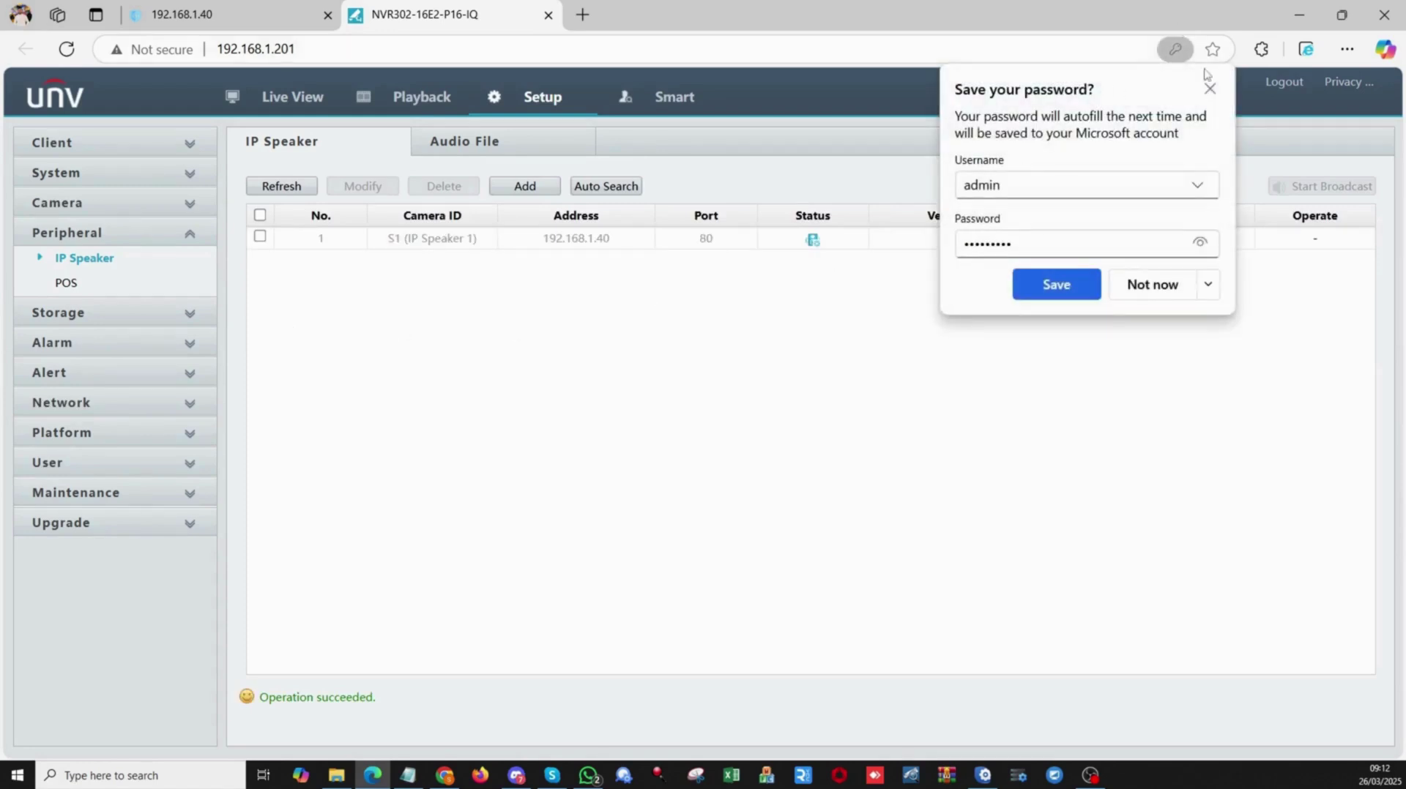
Refresh the IP Speaker list to confirm the UNIVIEW IPS302030-S shows Online.
left_click(1210, 90)
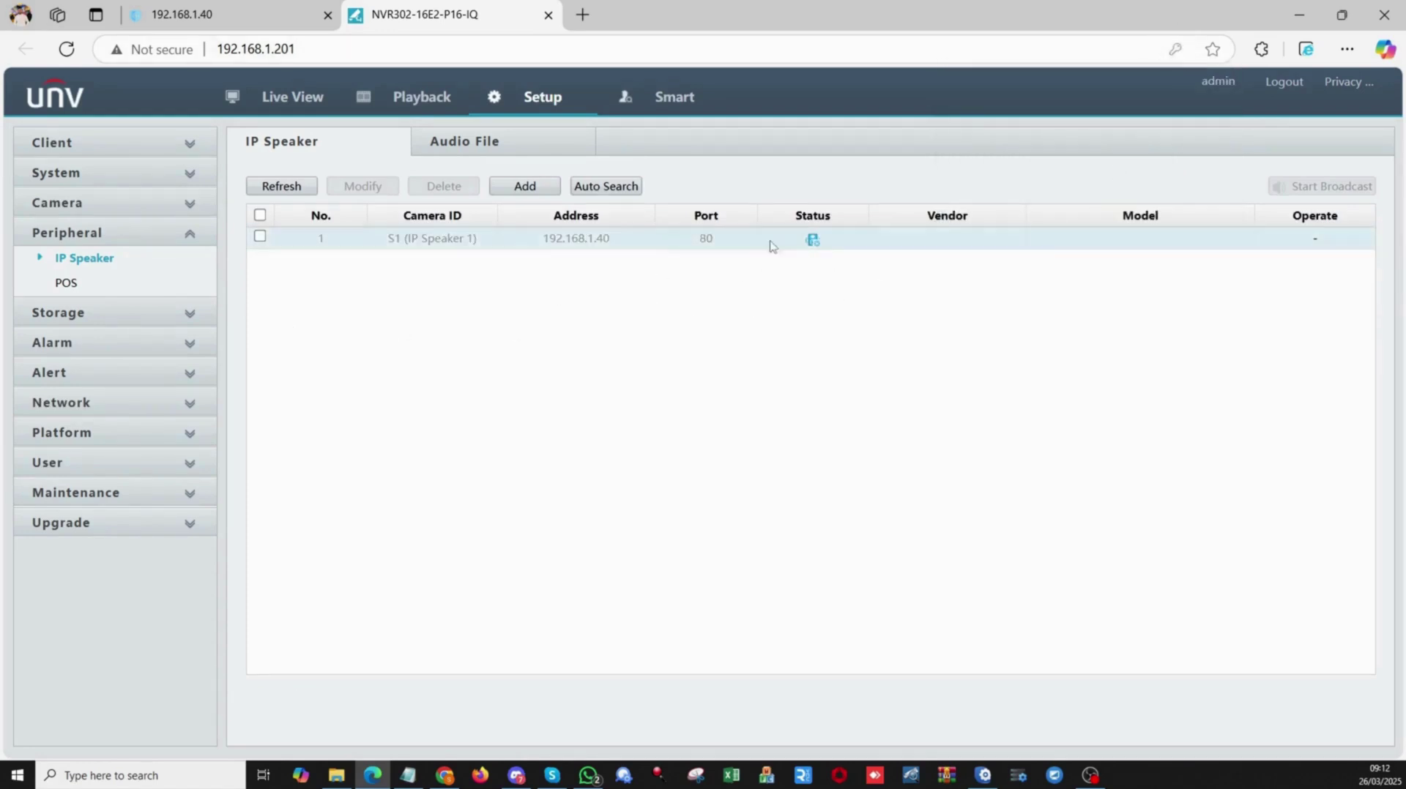
mouse_move(817, 244)
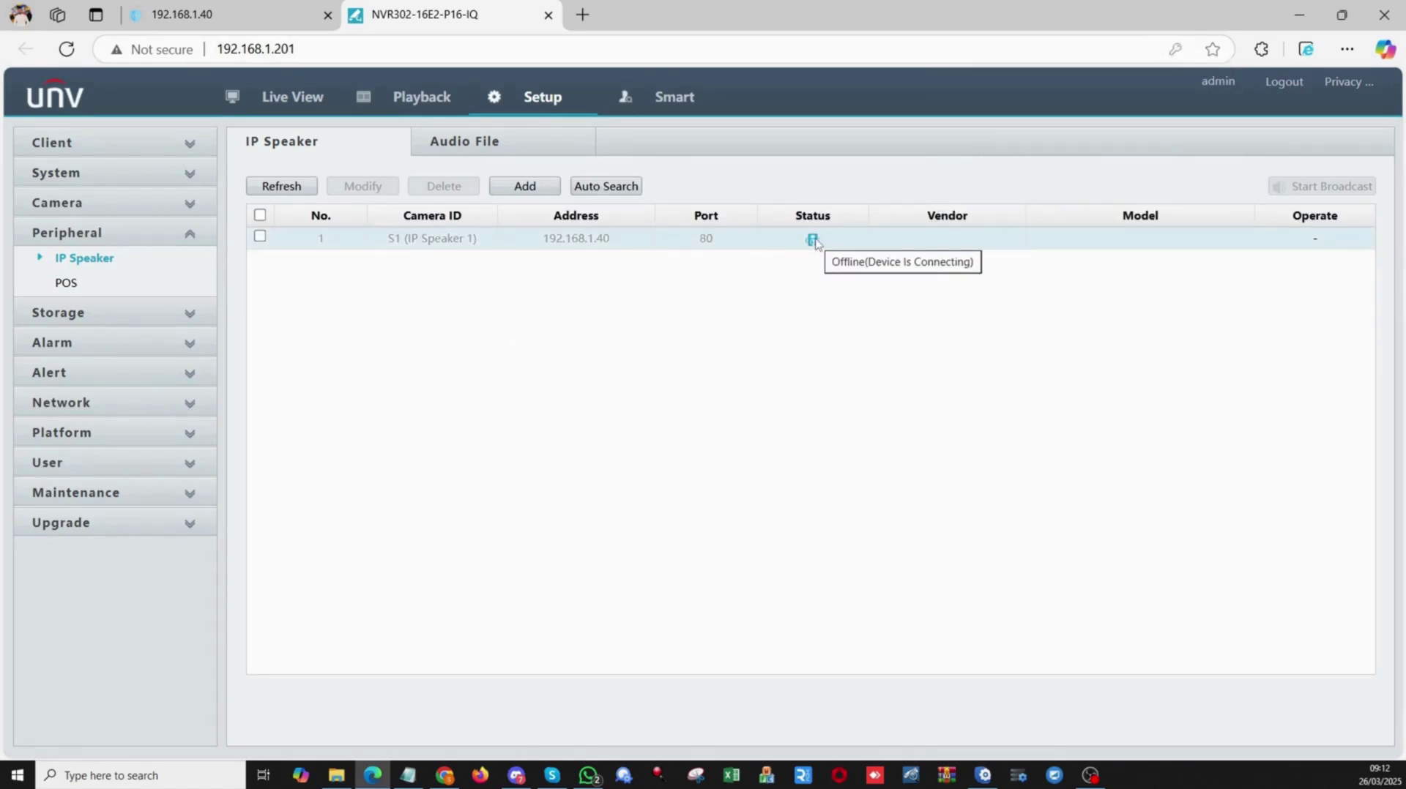
left_click(297, 188)
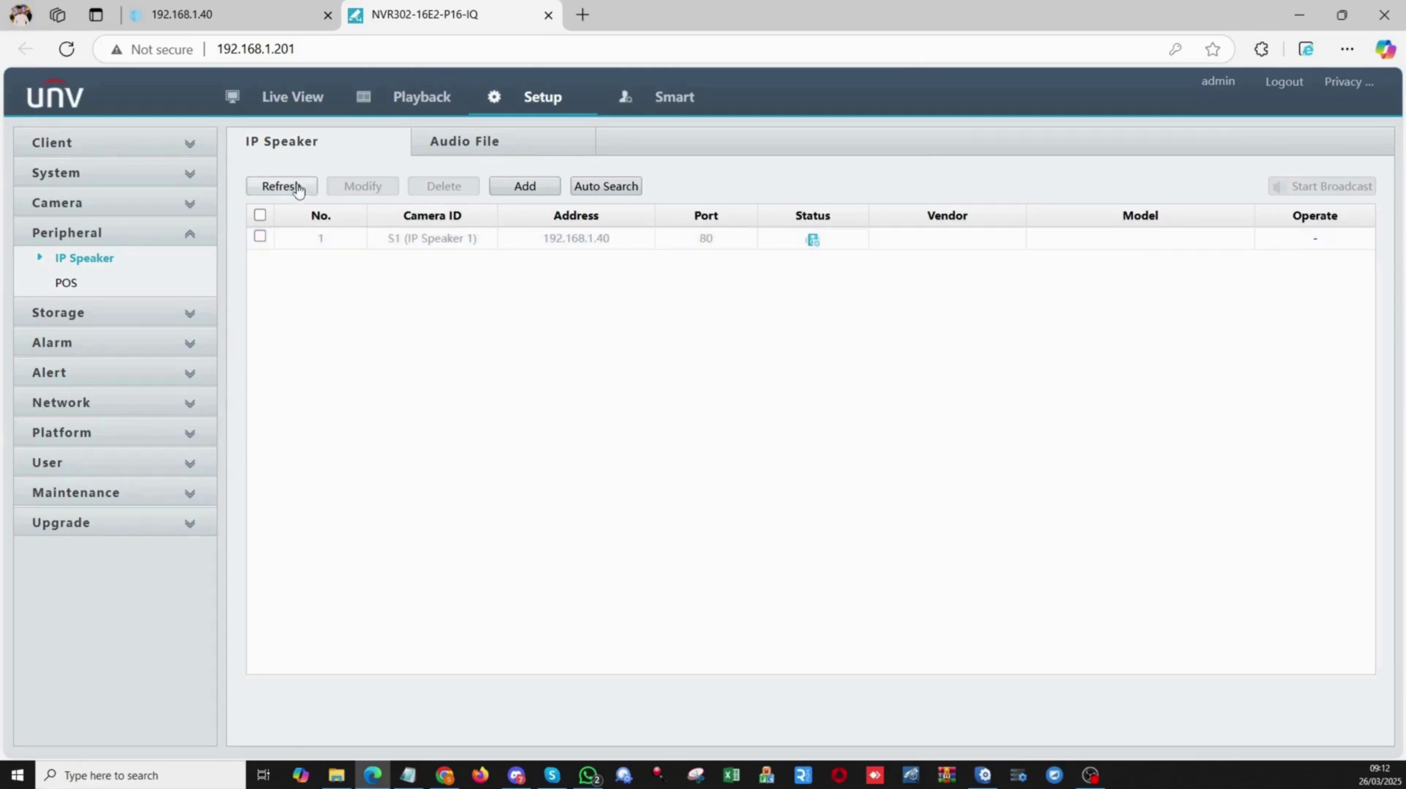
mouse_move(812, 246)
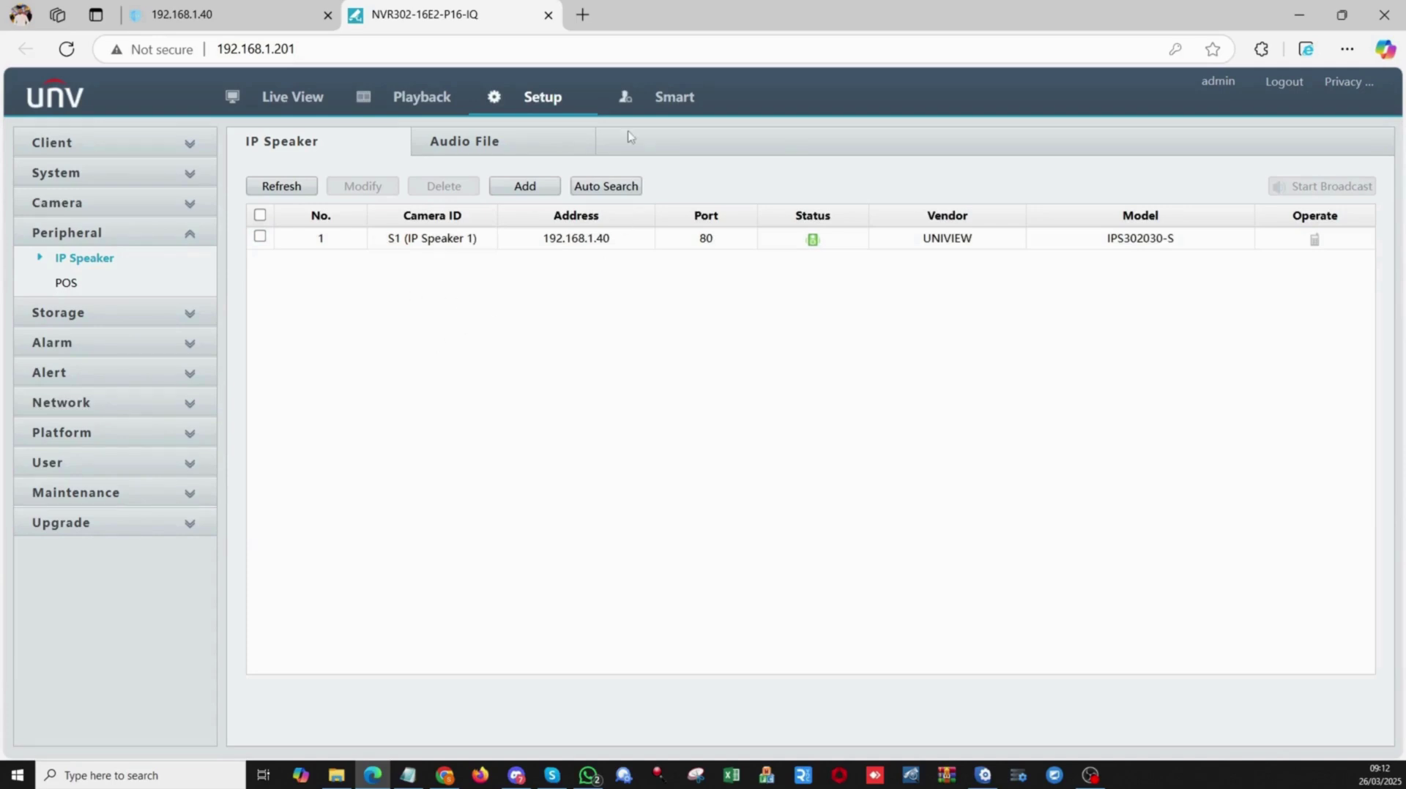
Under Smart, select channel D13 and open its Intrusion Detection settings.
left_click(675, 98)
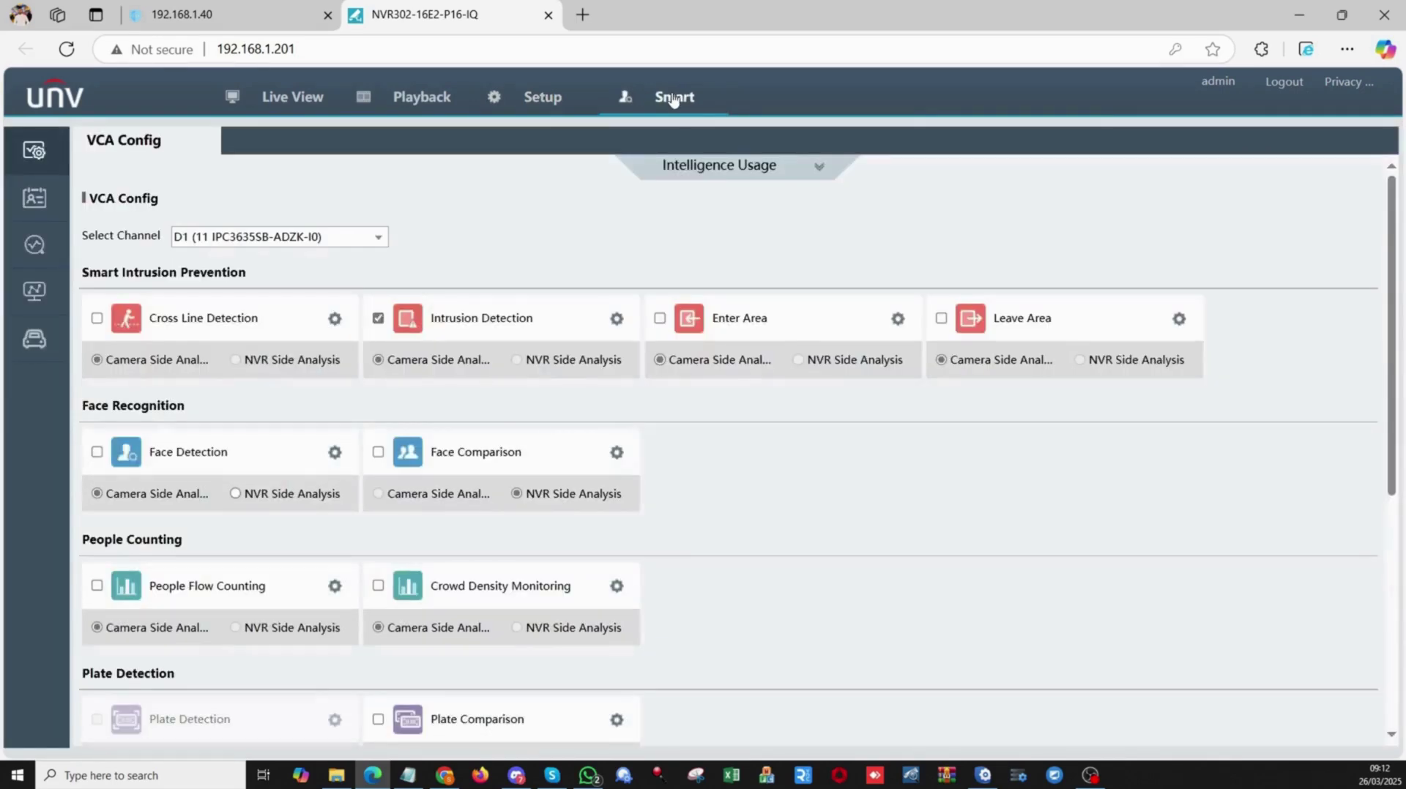
left_click(372, 238)
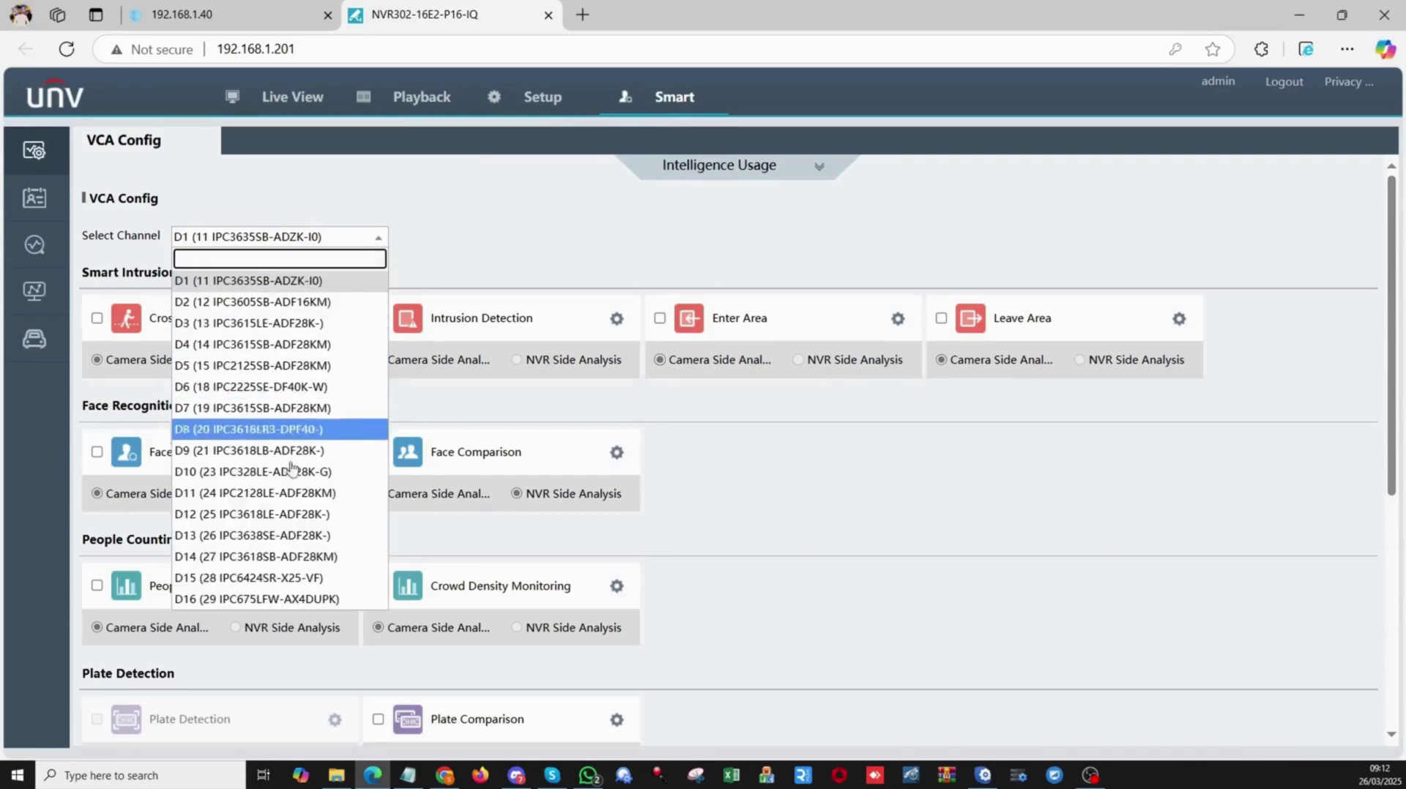
left_click(256, 537)
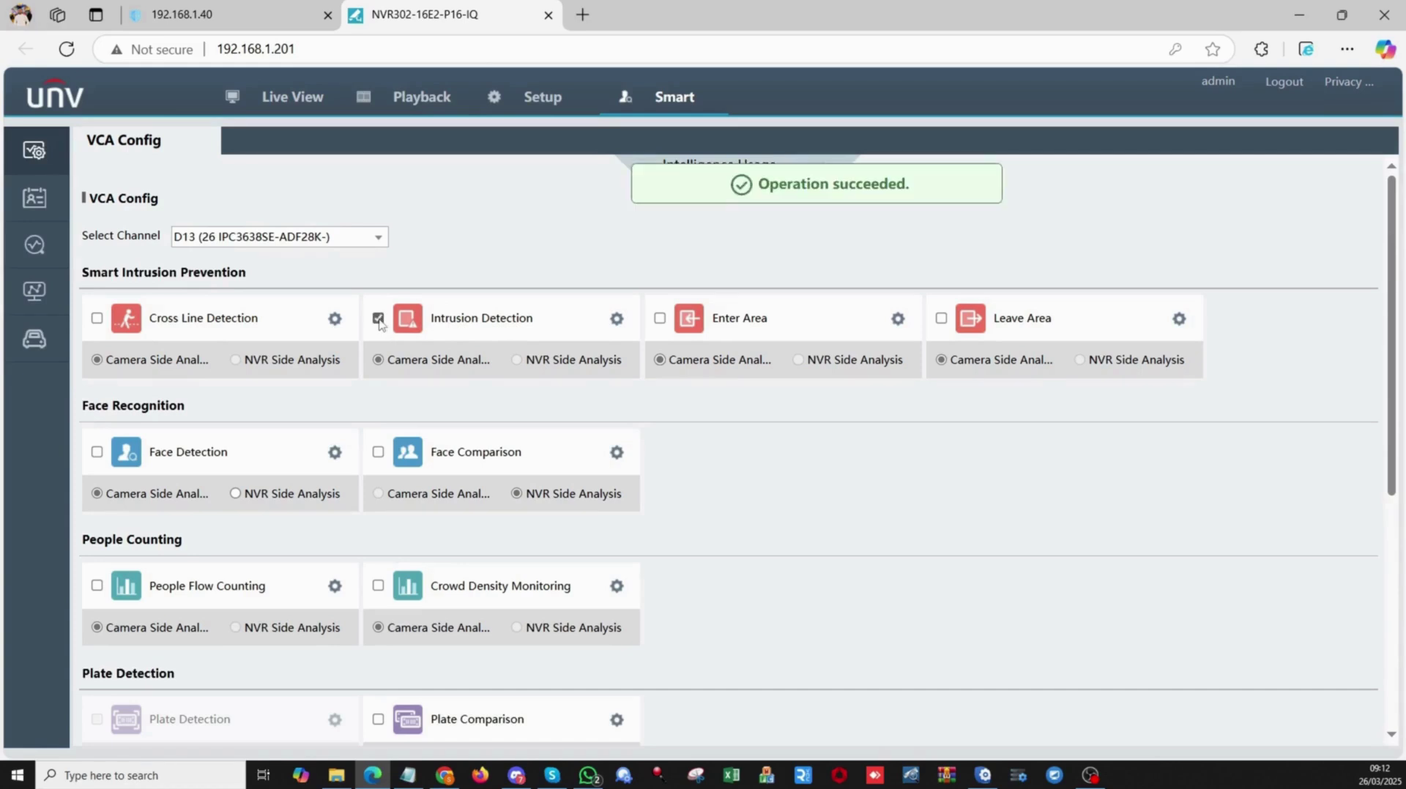
left_click(617, 320)
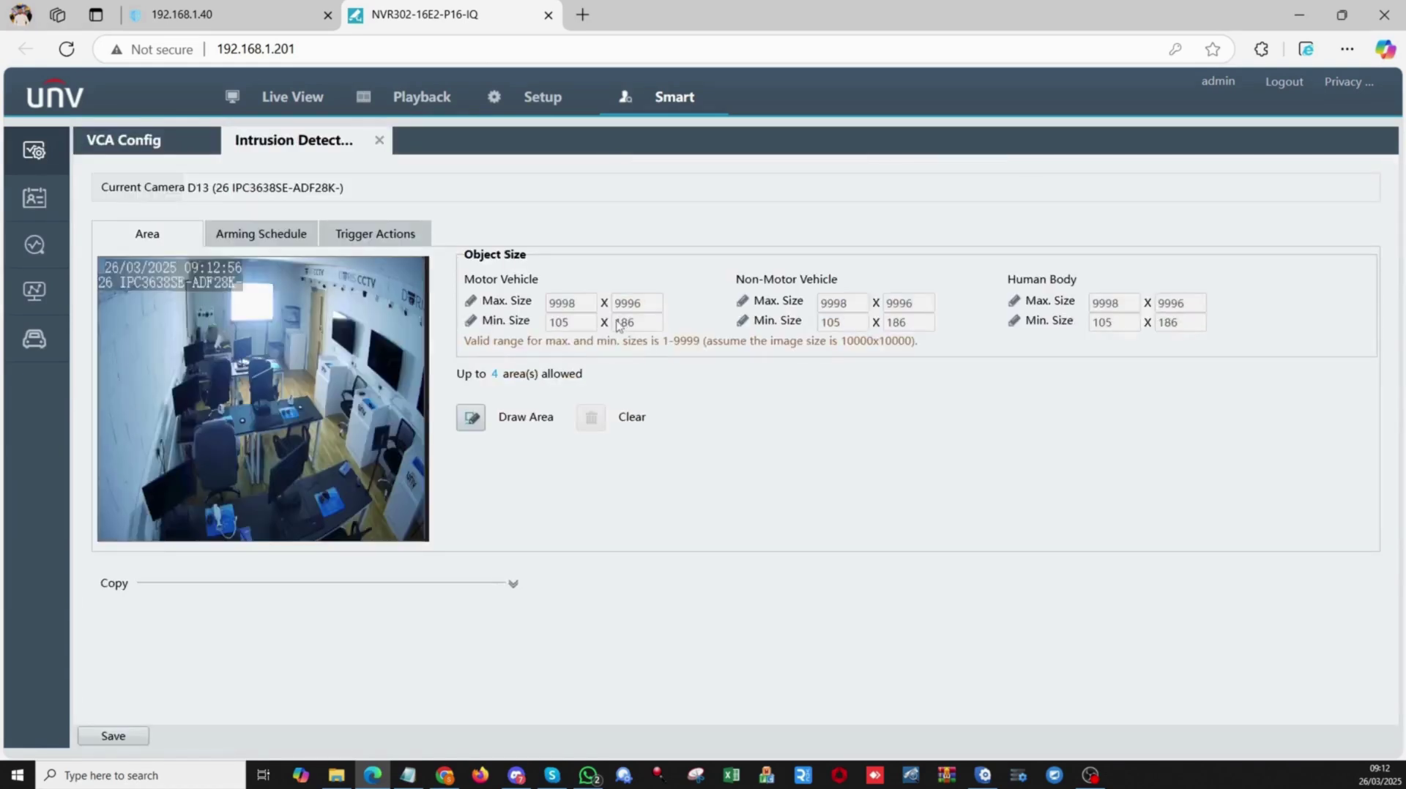
Draw the intrusion area around the doorway in D13's preview, finish drawing, and save.
left_click(473, 419)
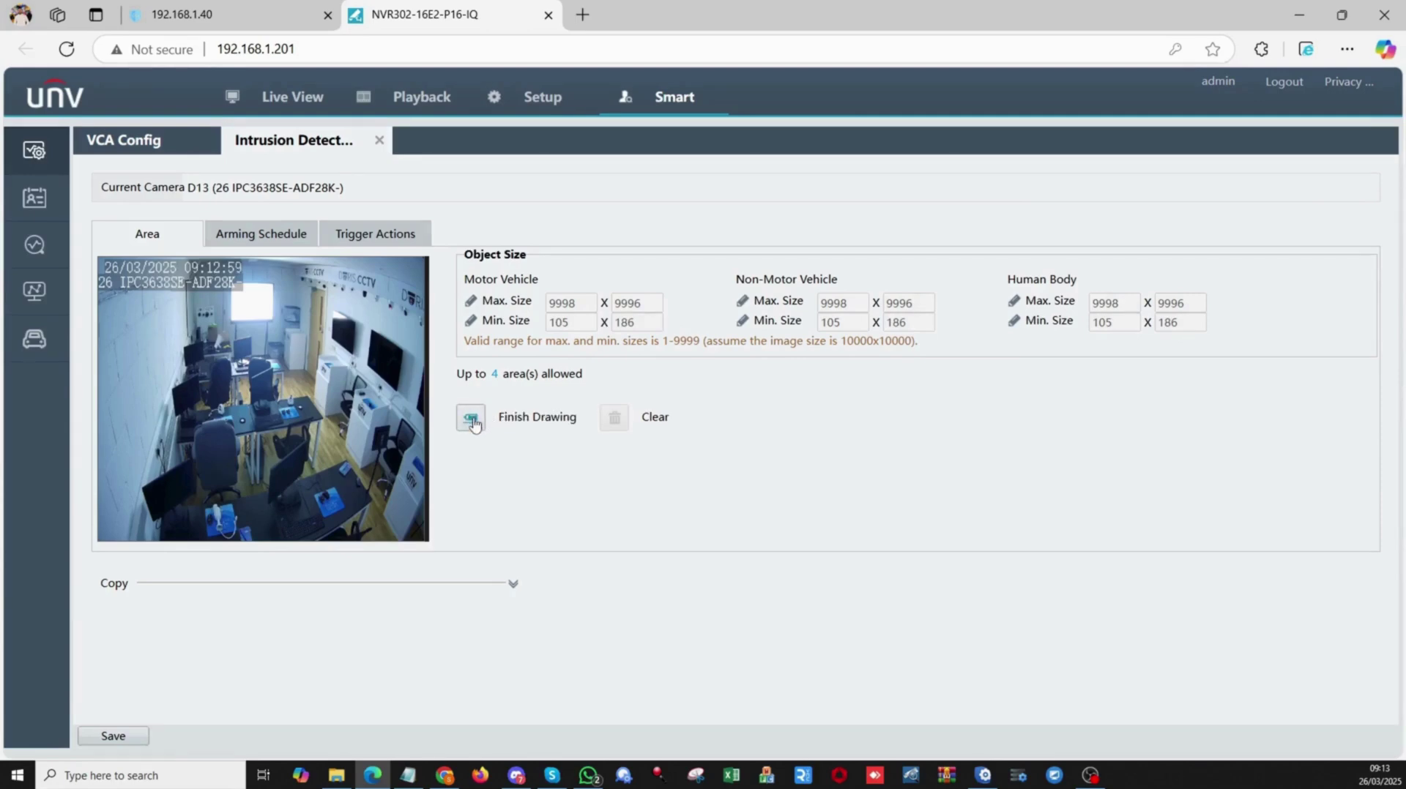
left_click(293, 279)
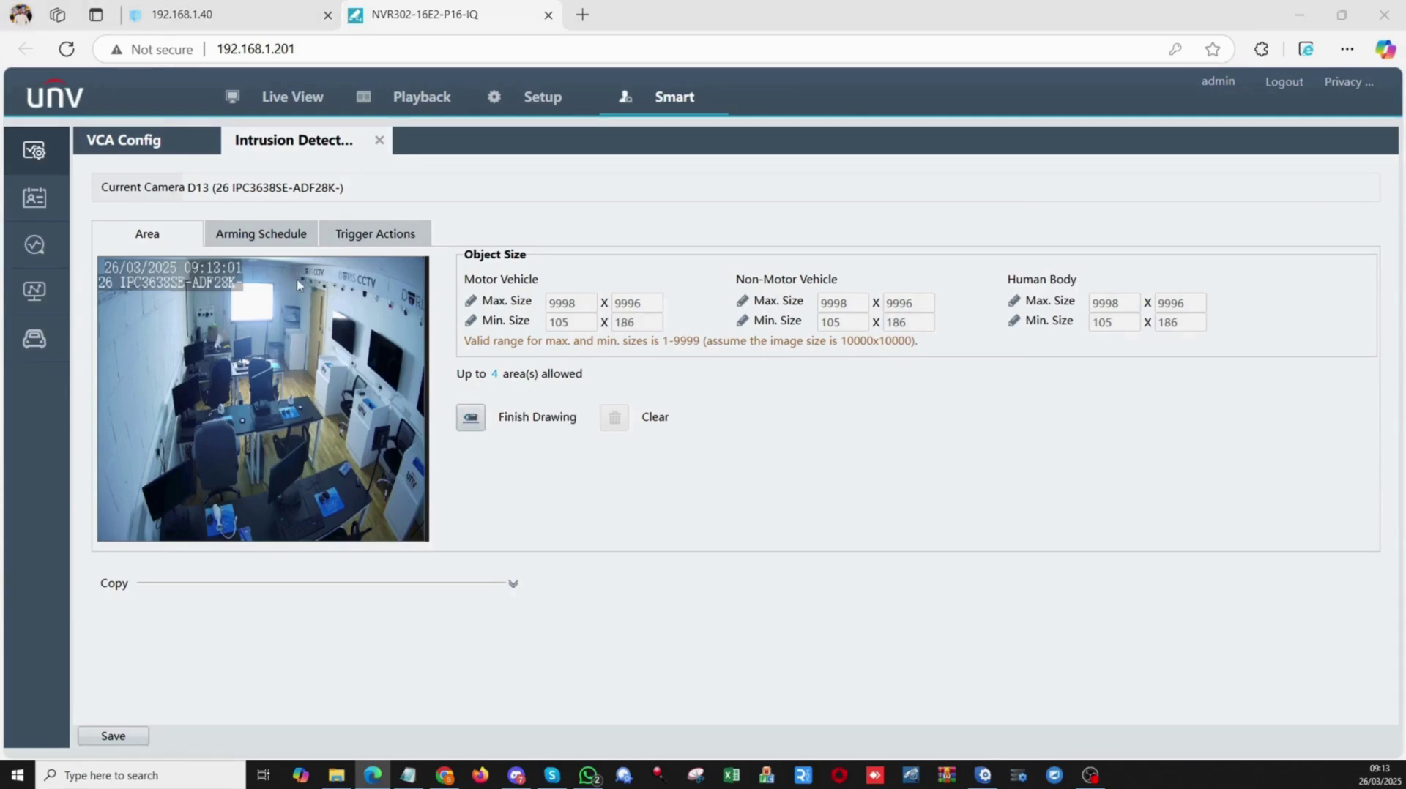
left_click(339, 283)
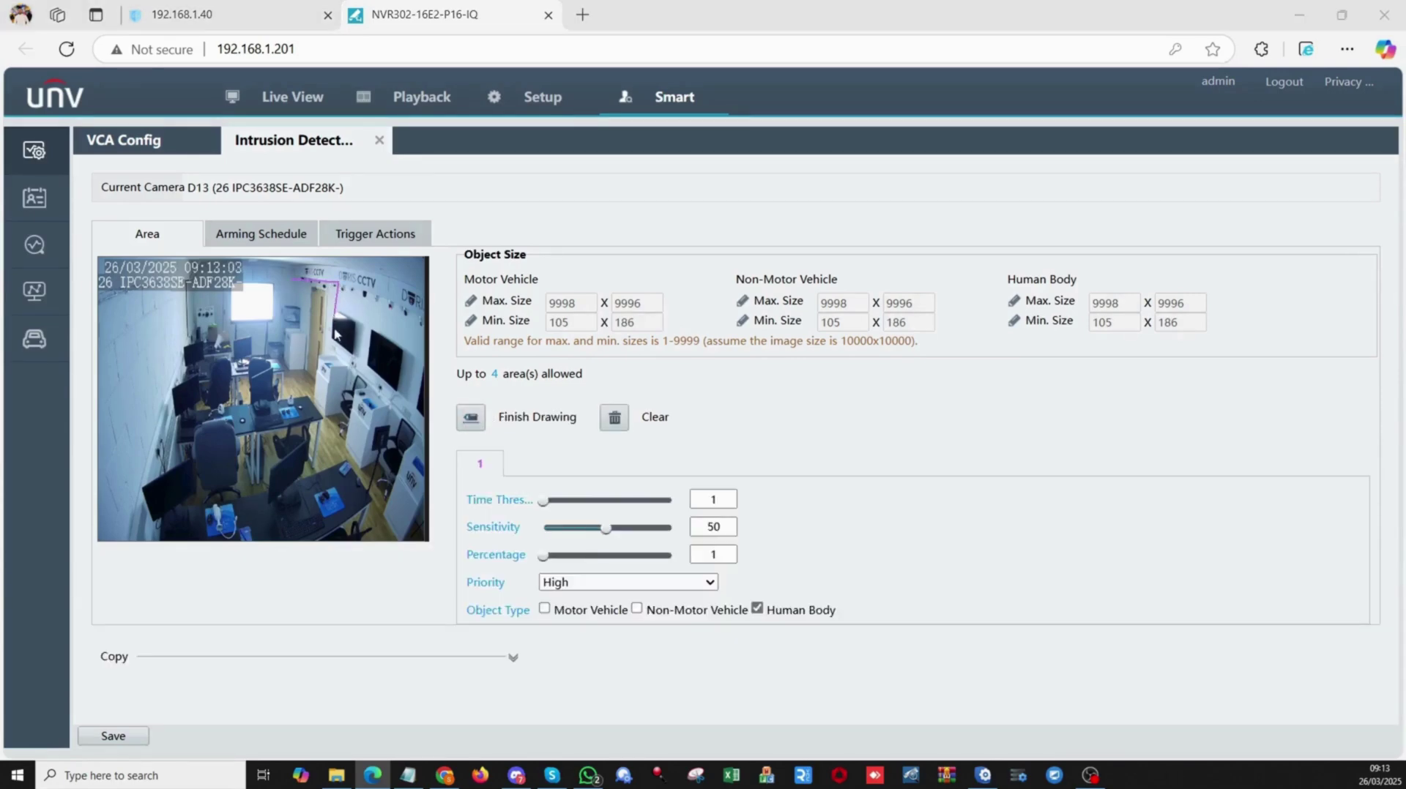
left_click(322, 416)
left_click(131, 740)
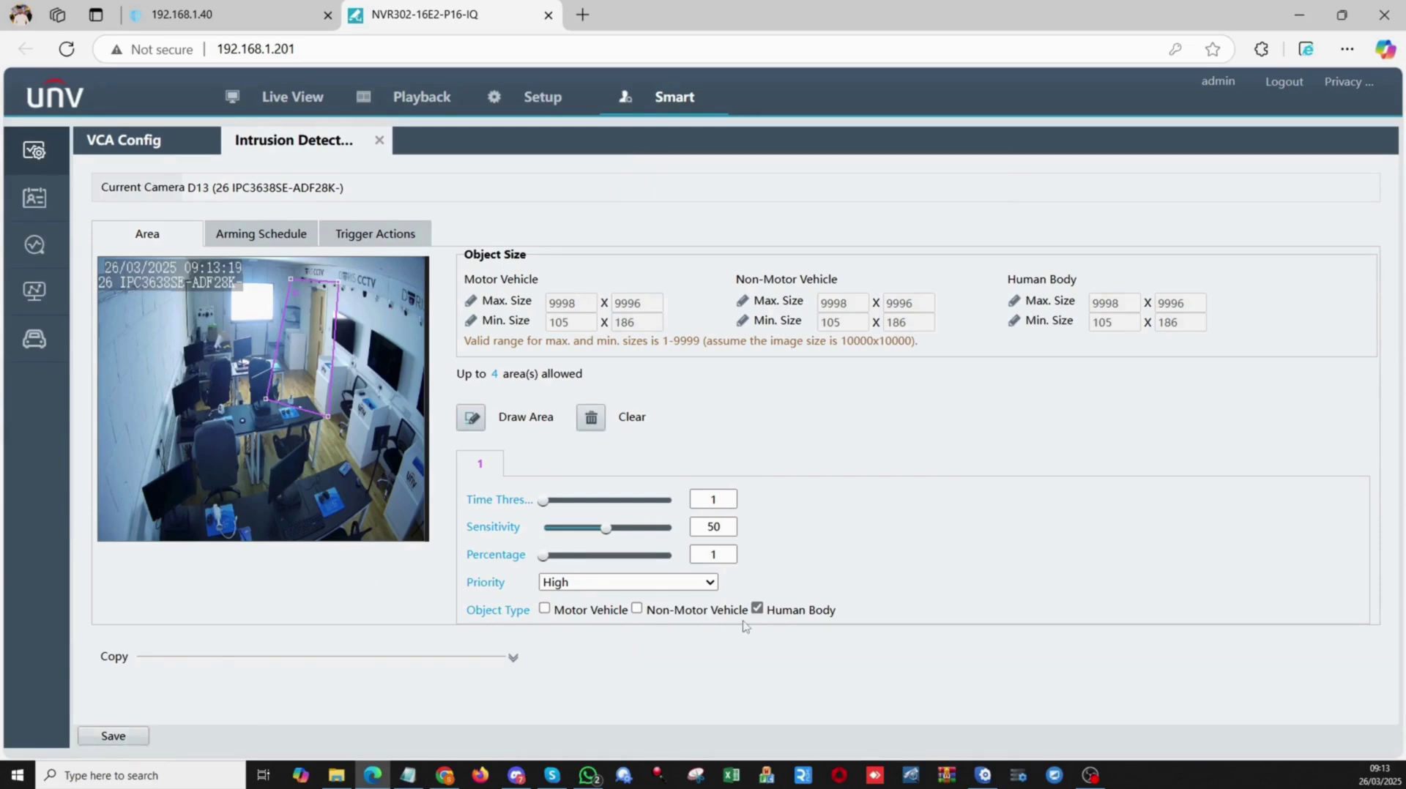
left_click_drag(837, 612, 775, 612)
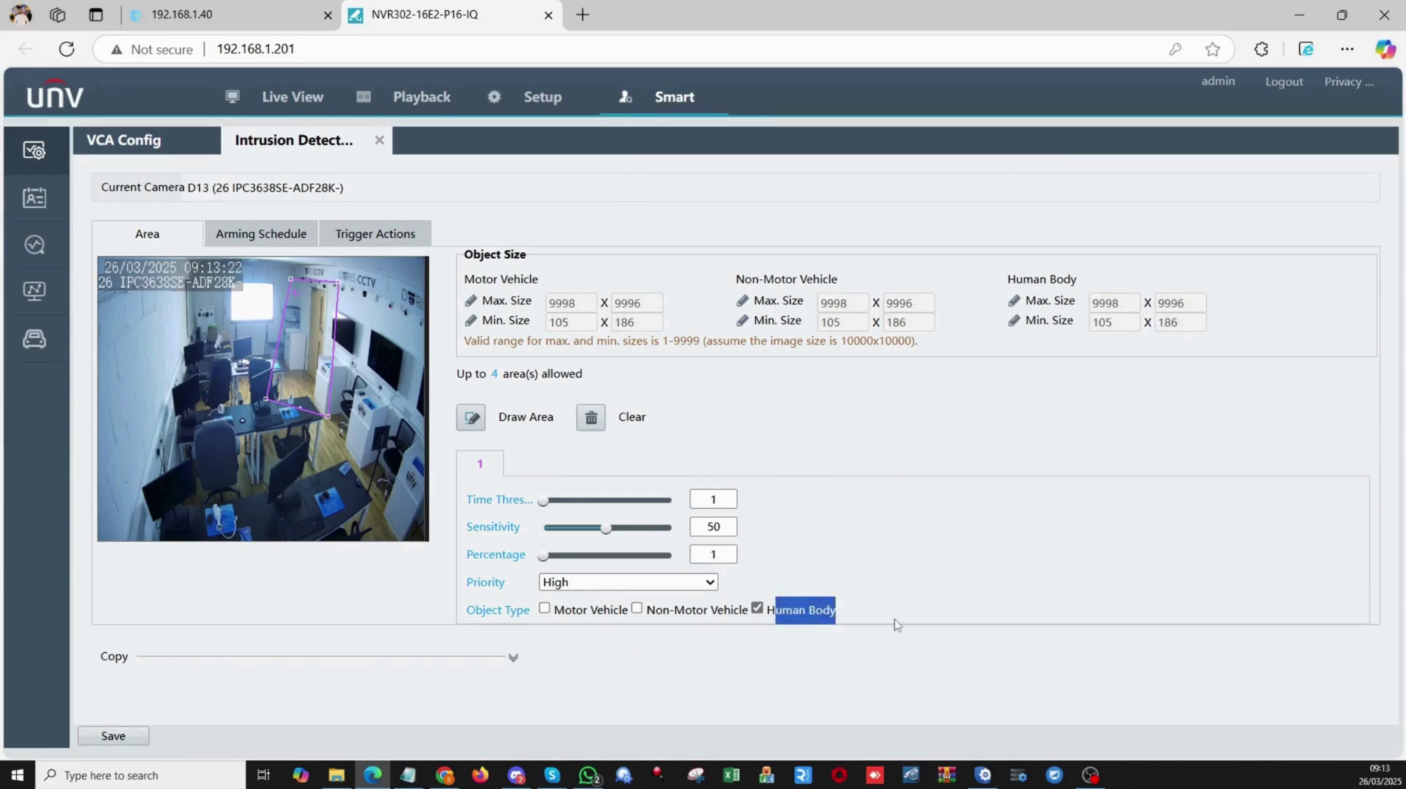
left_click(102, 745)
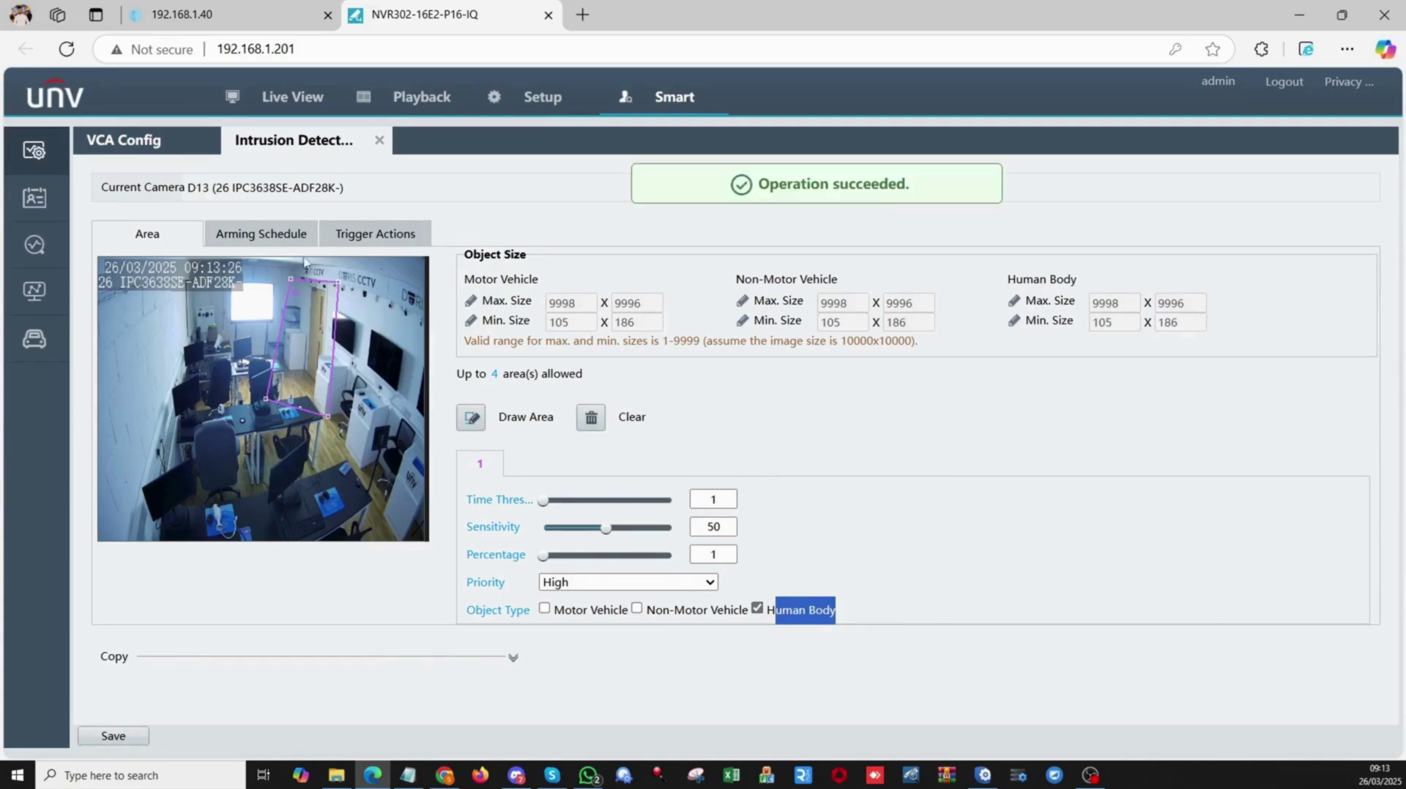
Tick Alarm Sound under Conventional in D13's intrusion trigger actions, alongside Push Alarm.
left_click(278, 240)
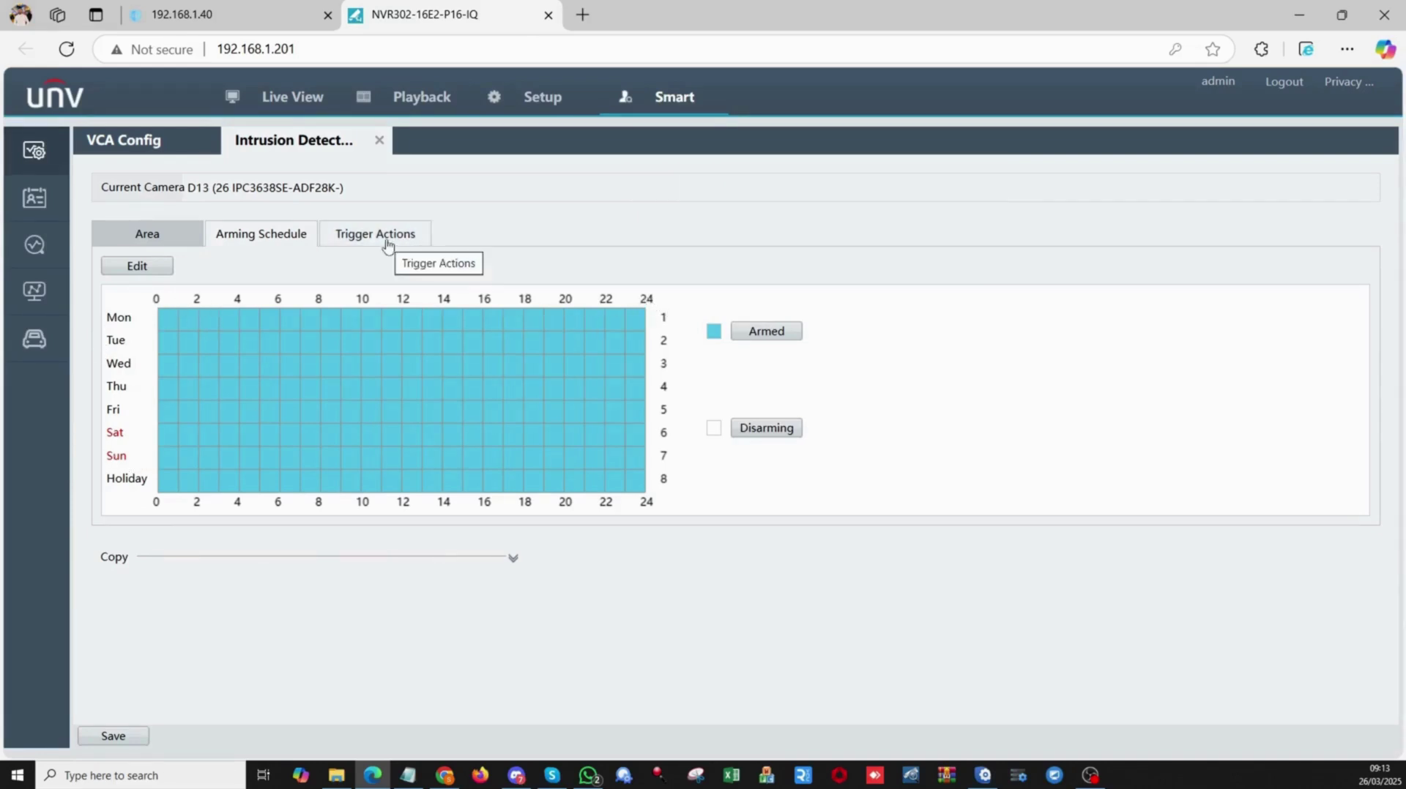
left_click(137, 740)
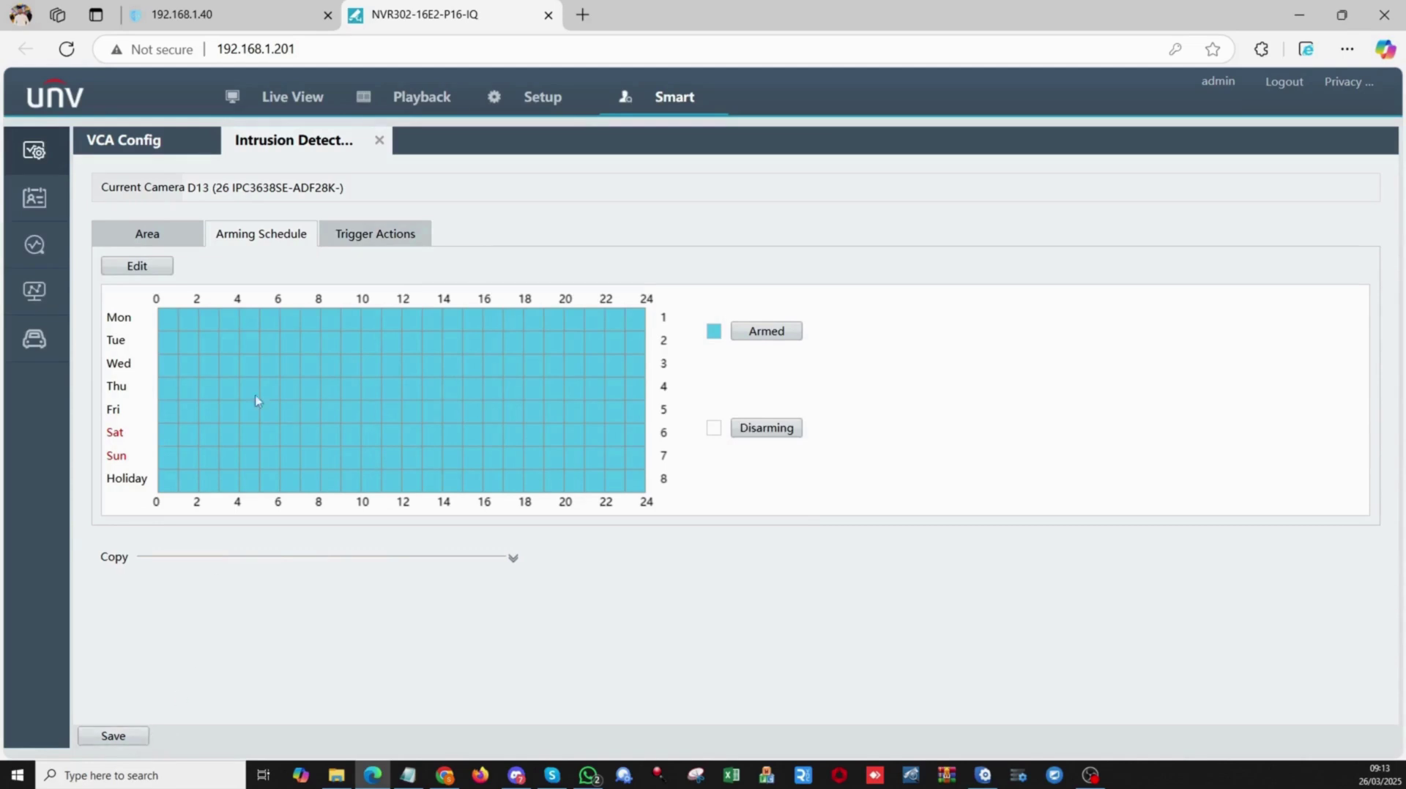
left_click(366, 234)
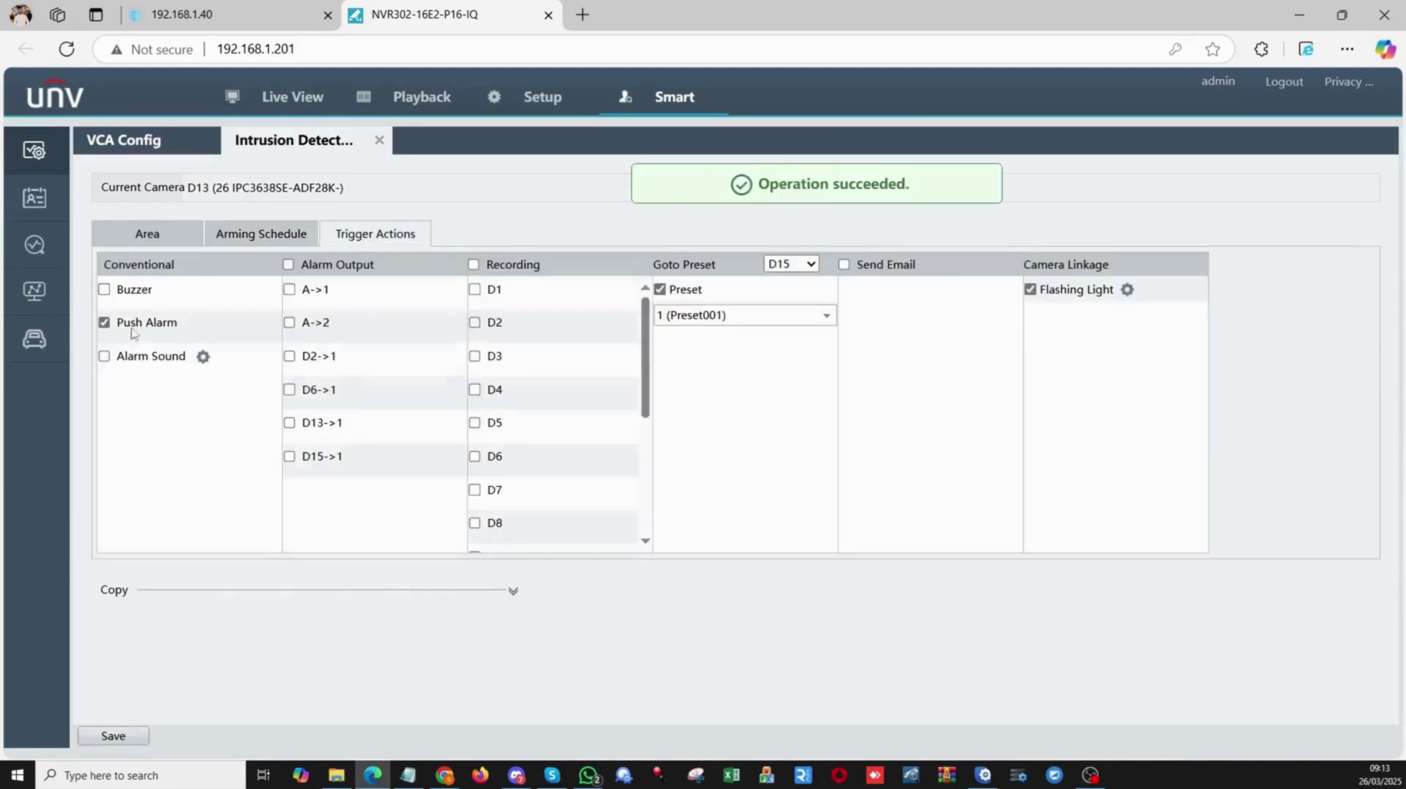
left_click_drag(118, 359, 187, 357)
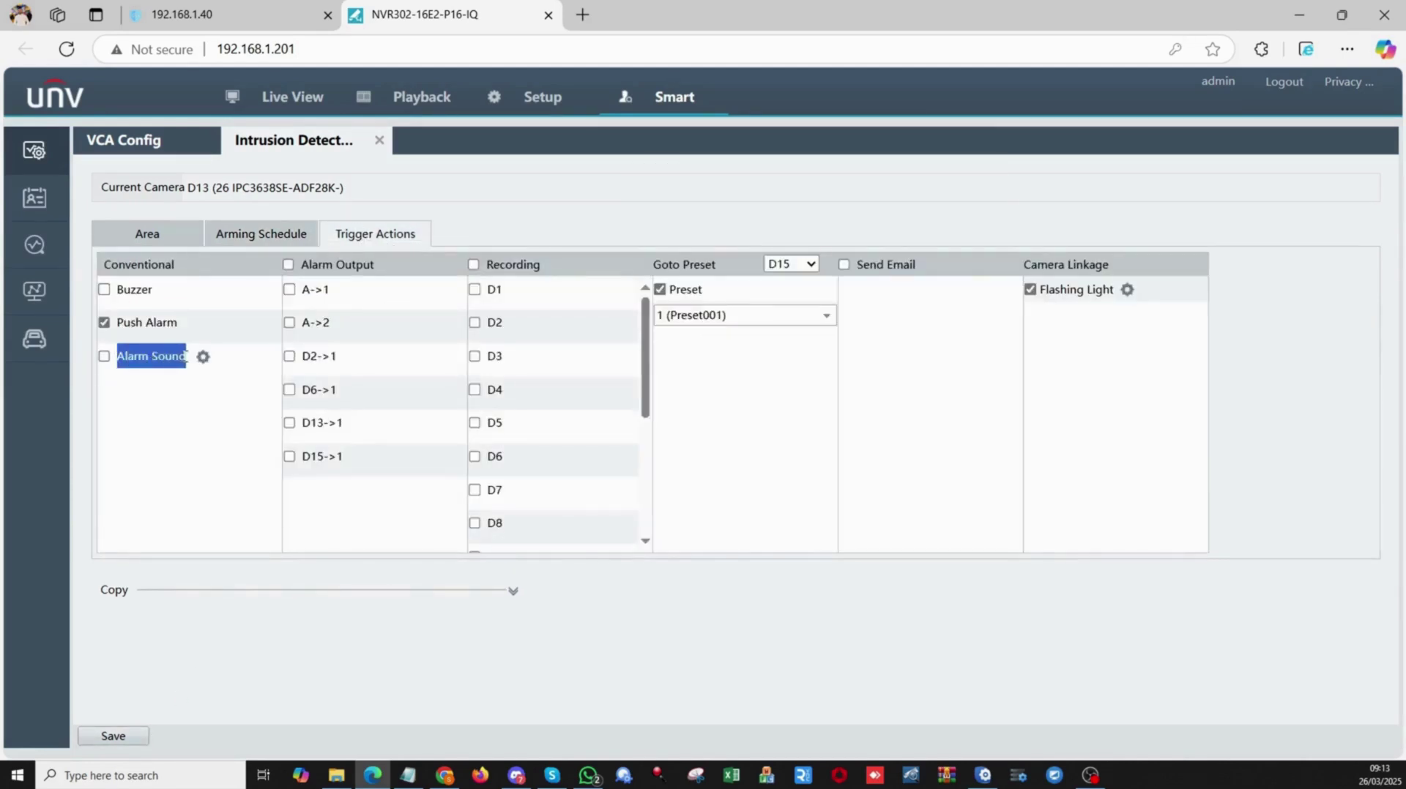
left_click(170, 409)
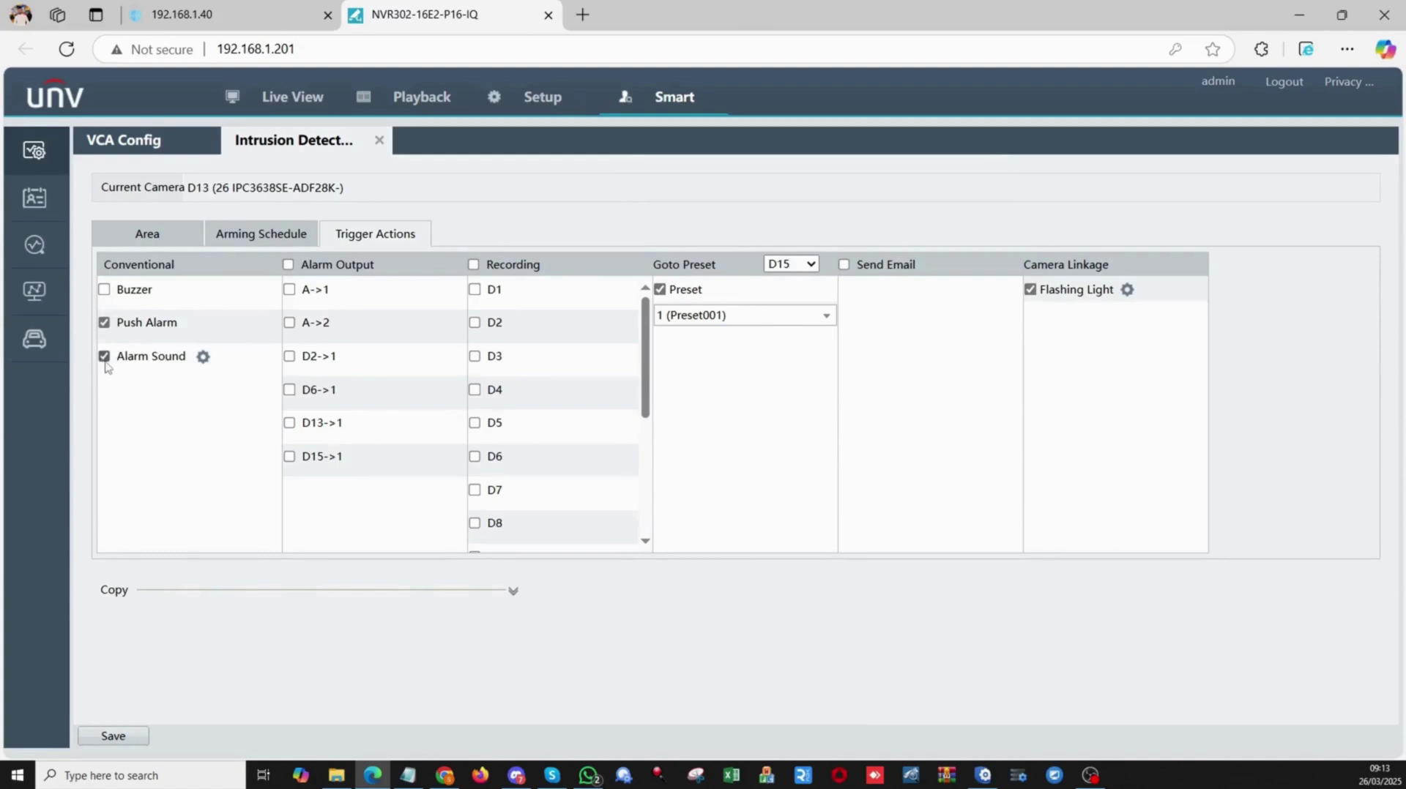
Set Alarm Sound to play Welcome to the train.mp3 once on IP Speaker1, then save.
left_click(202, 358)
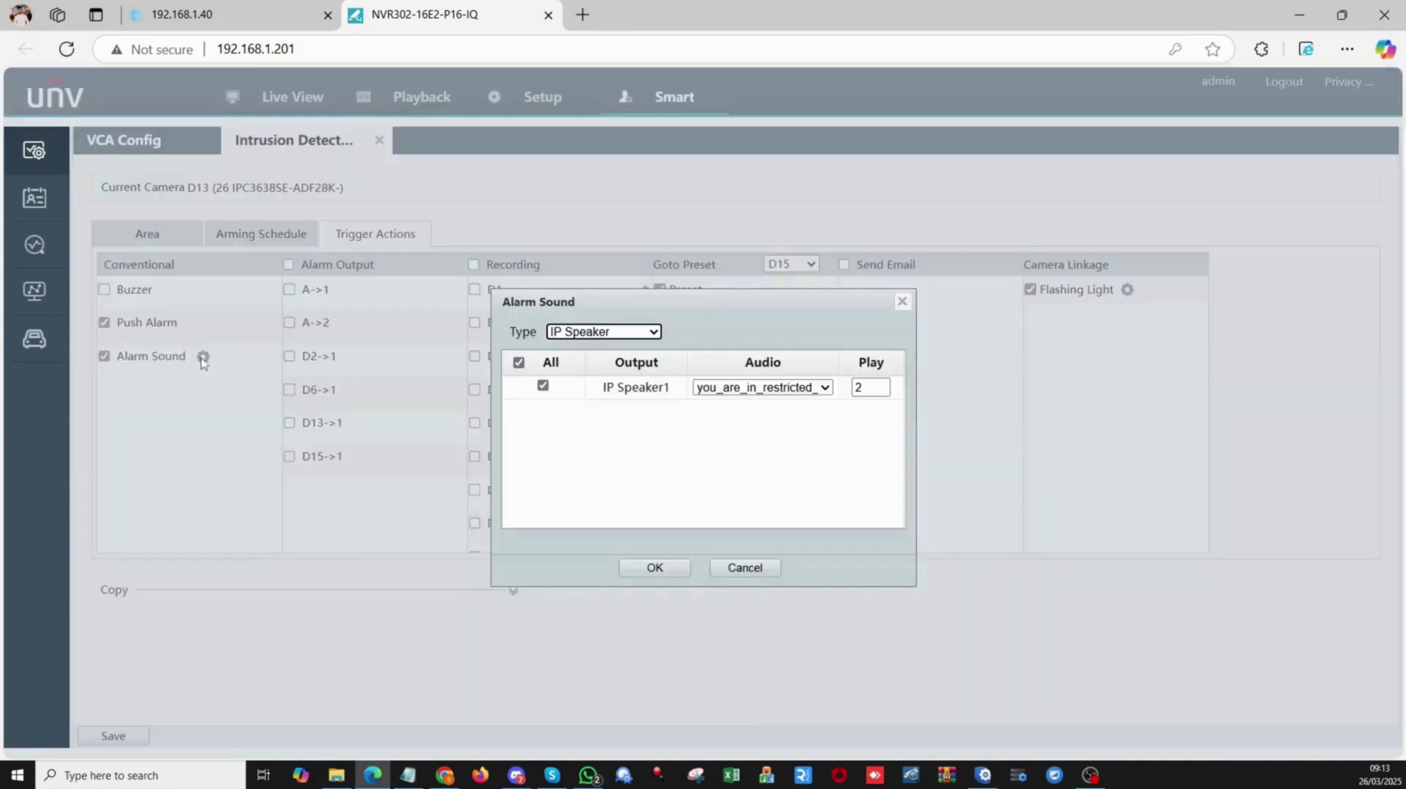
left_click_drag(604, 393, 669, 389)
left_click(651, 454)
left_click(780, 387)
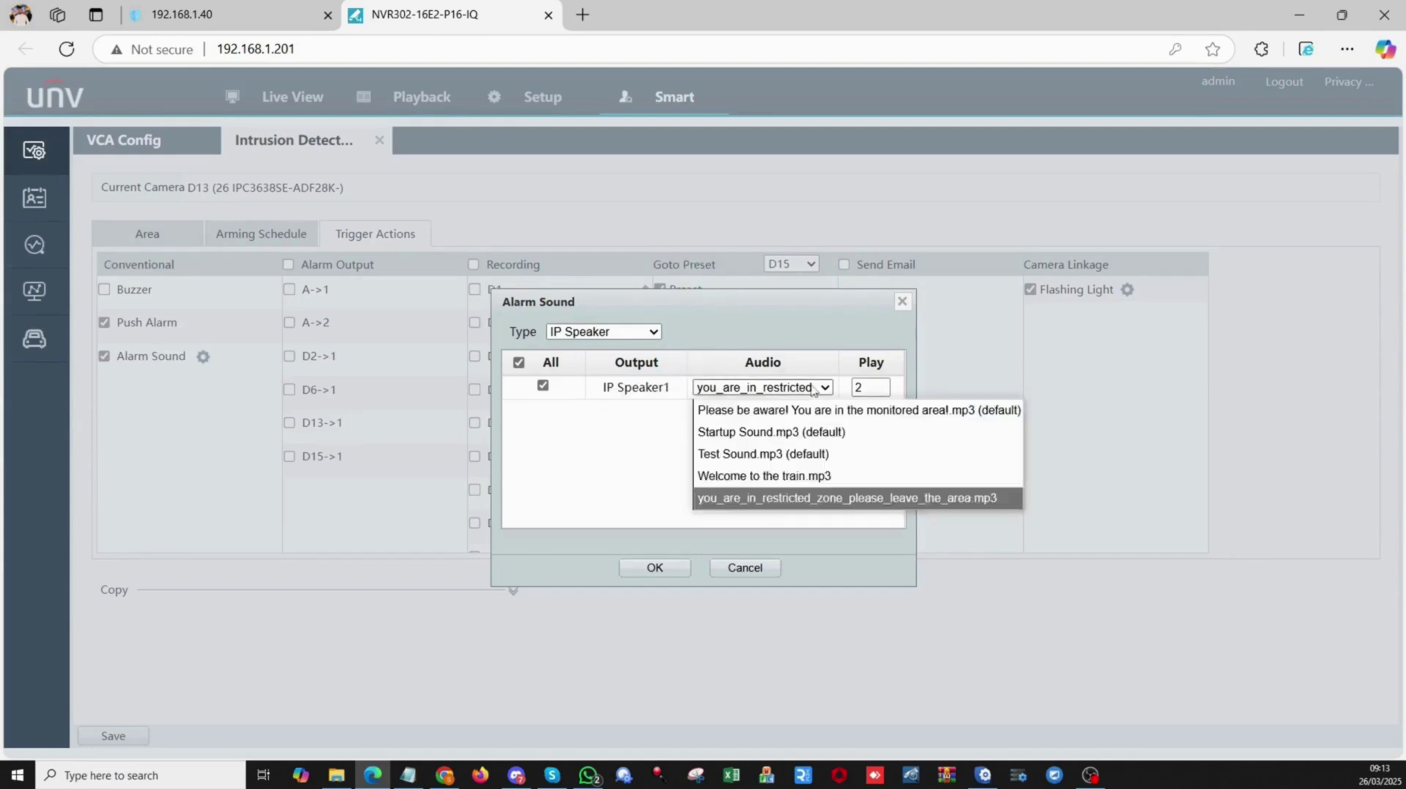
left_click(755, 476)
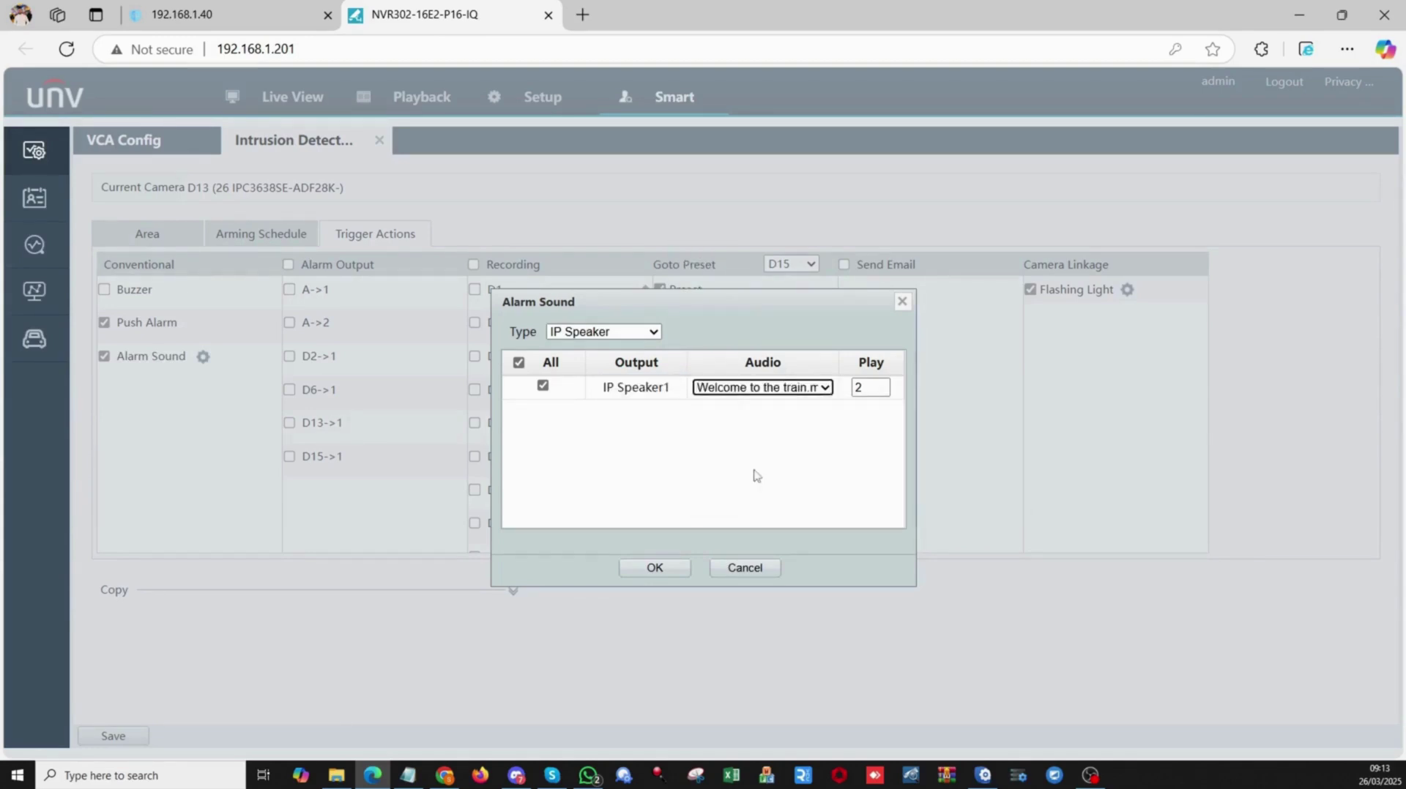
double_click(857, 388)
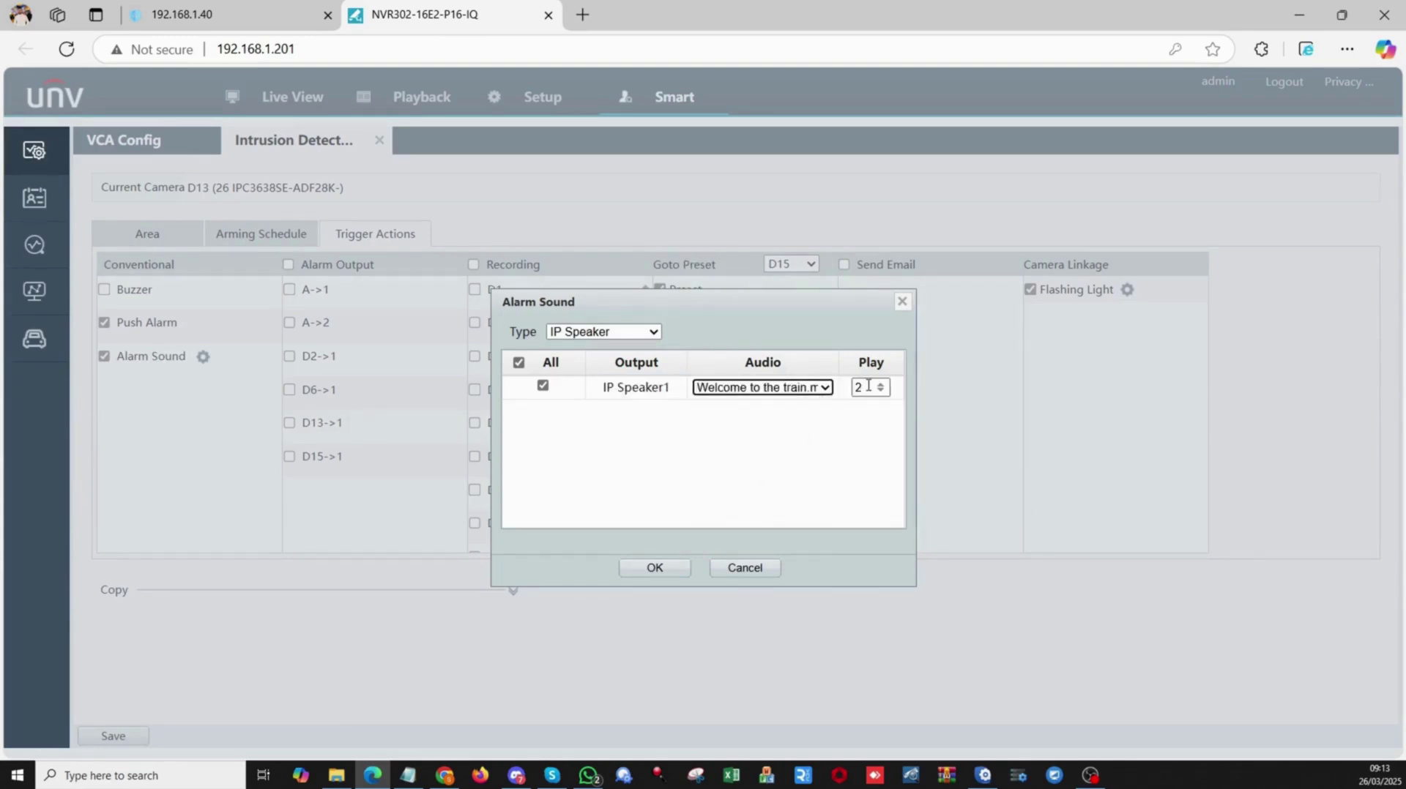
type("1")
left_click(842, 434)
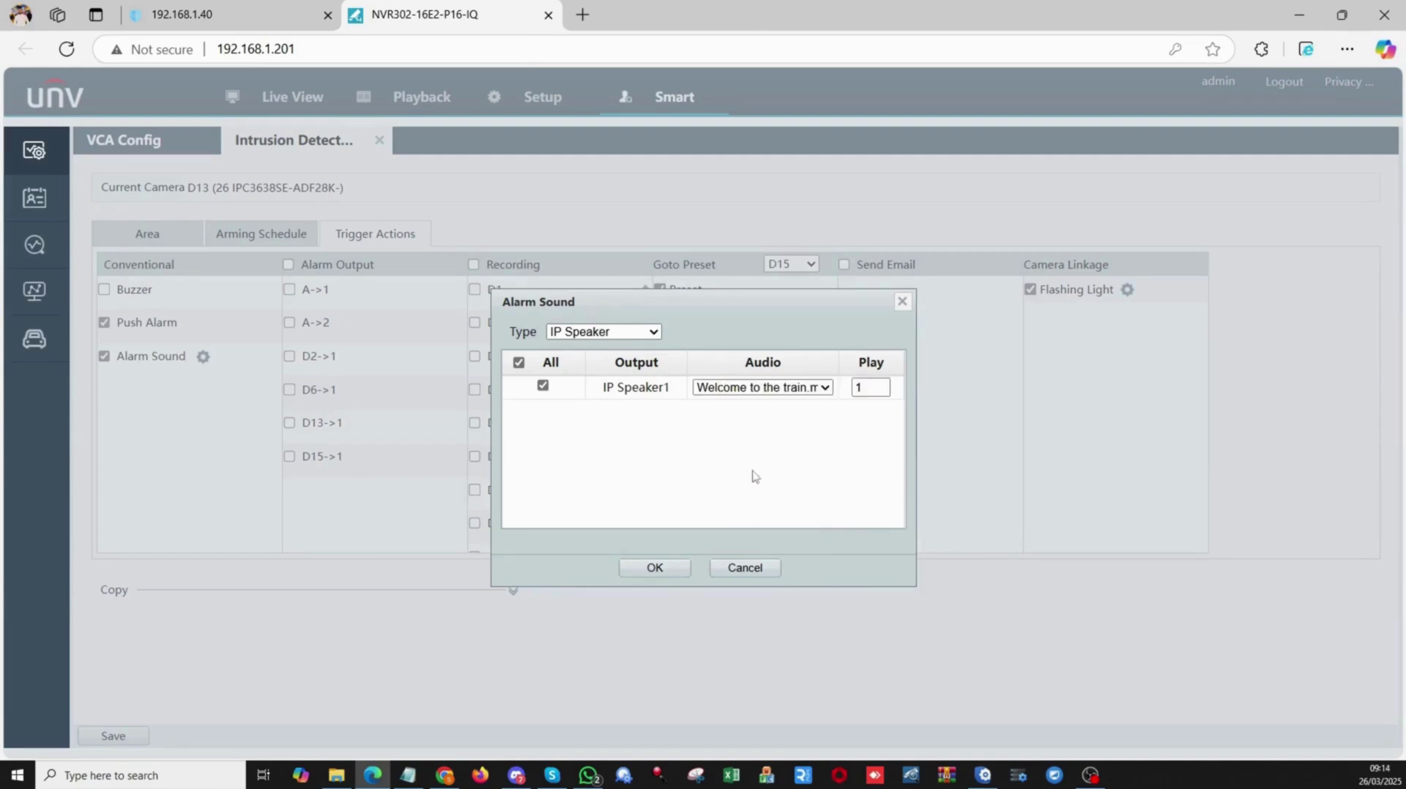
left_click(654, 568)
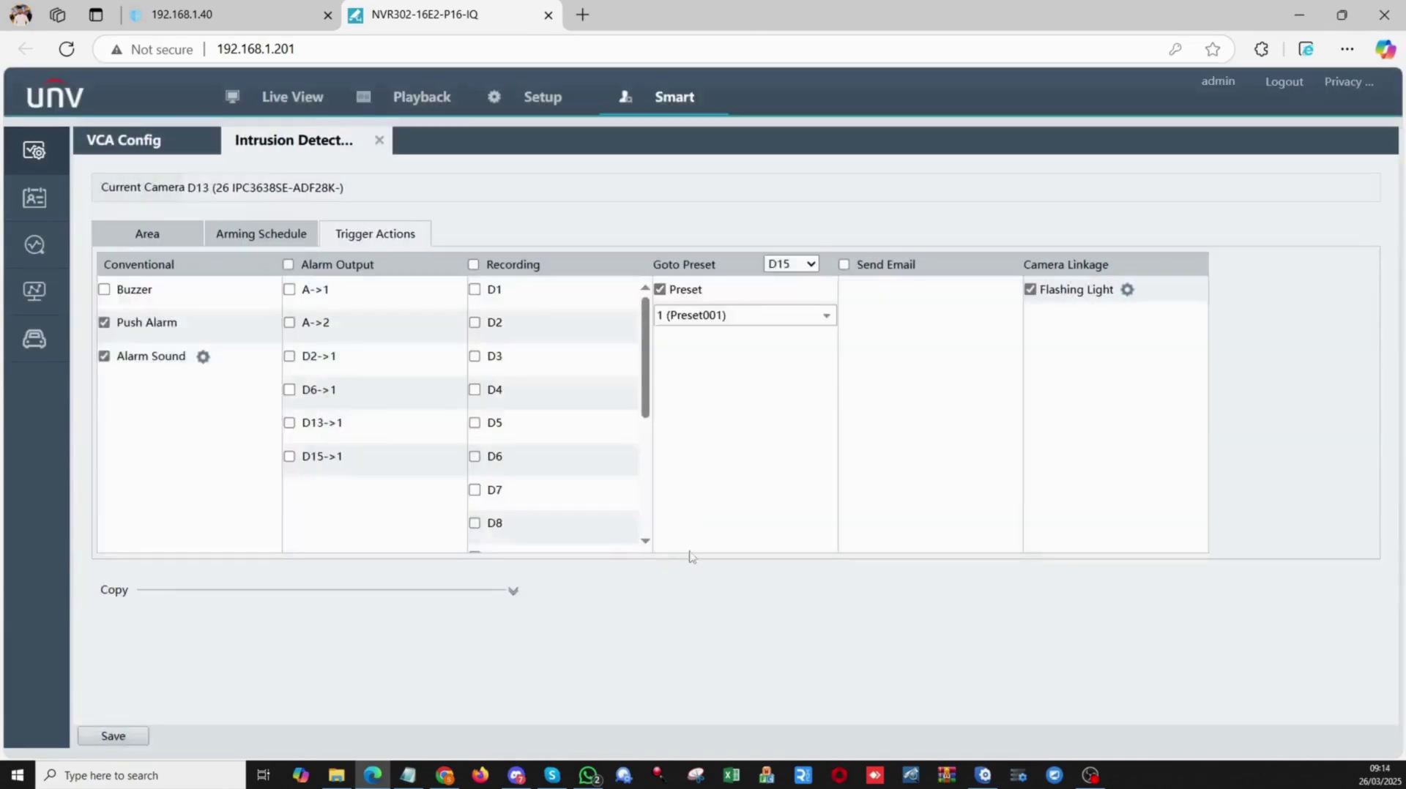
left_click(108, 741)
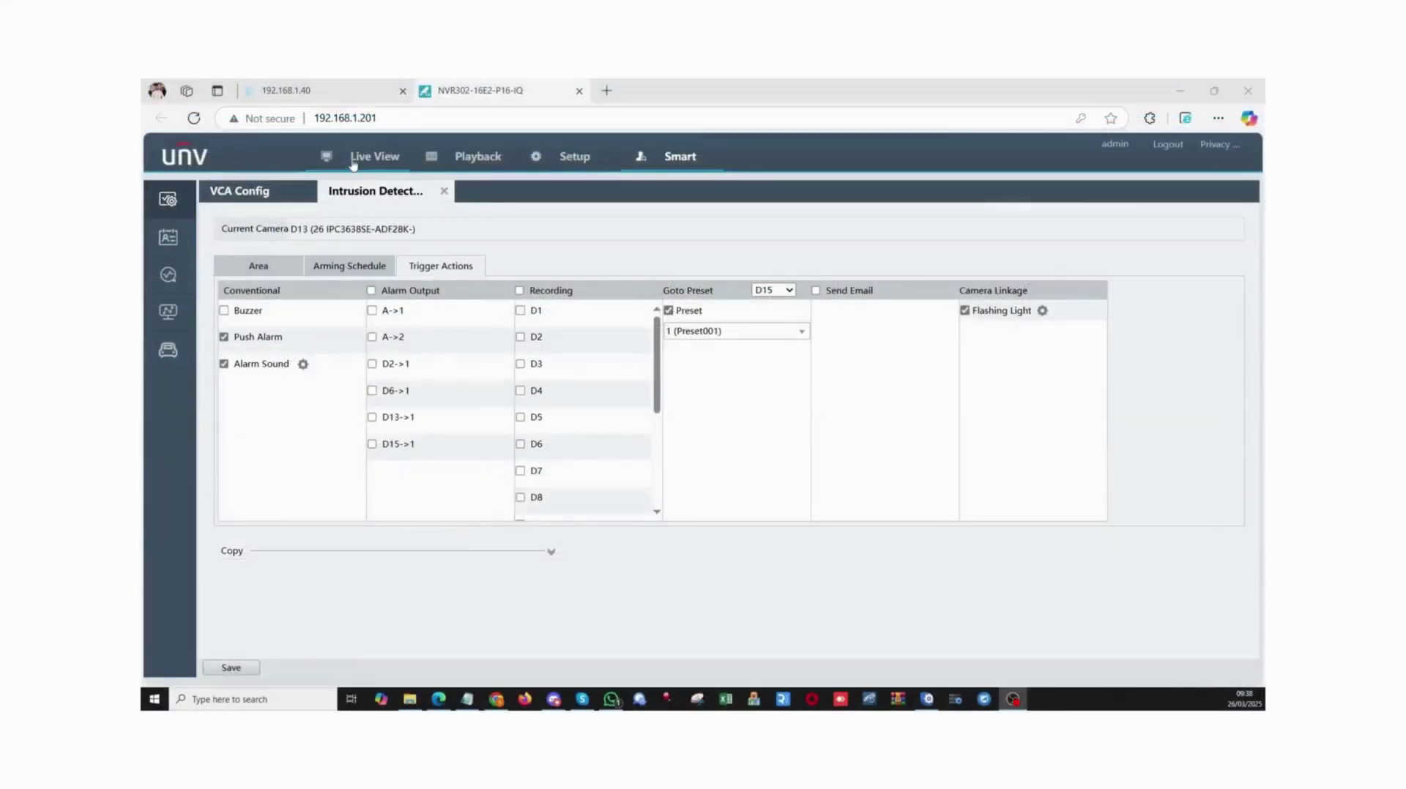
Show camera D13 alone in Live View using the single-window layout and main stream.
left_click(370, 157)
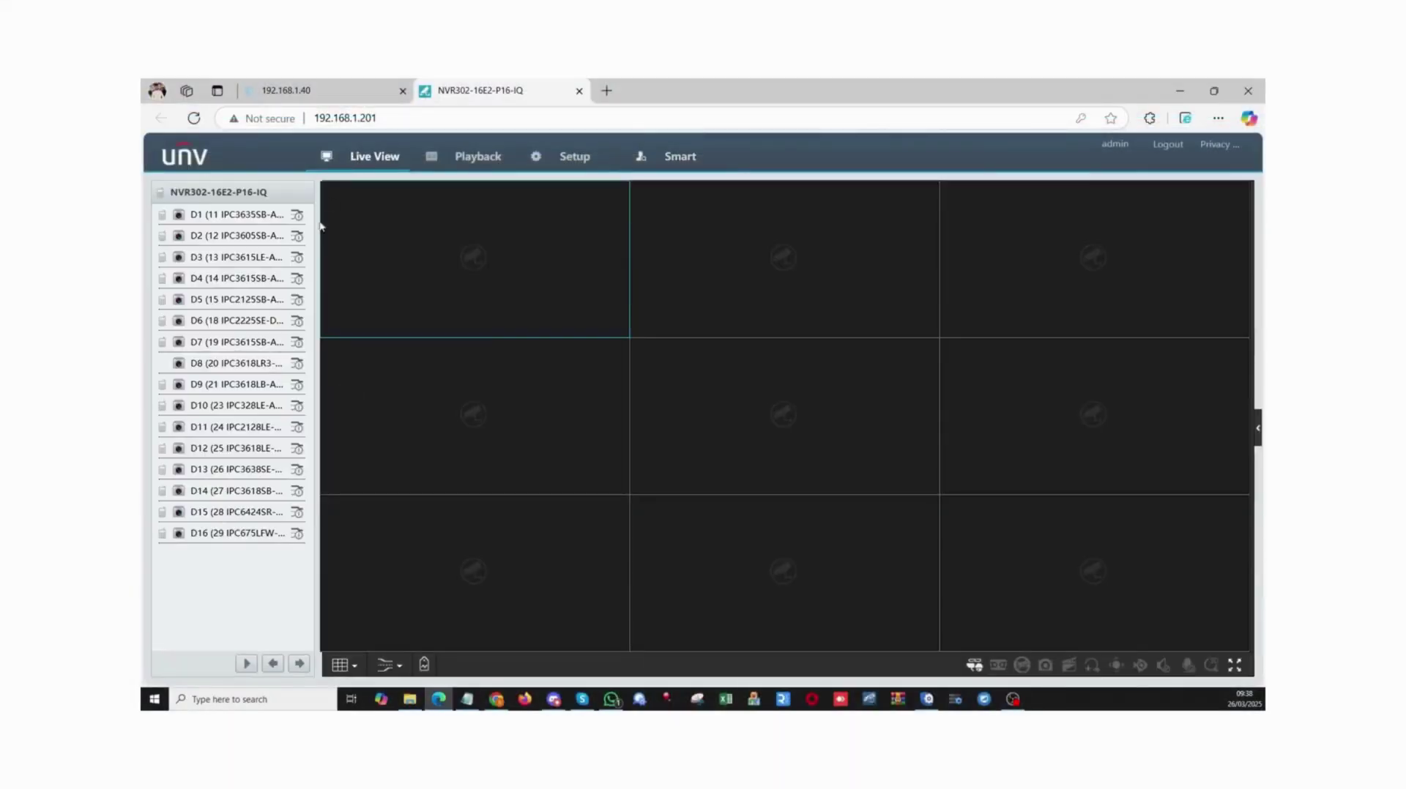
double_click(212, 470)
mouse_move(340, 665)
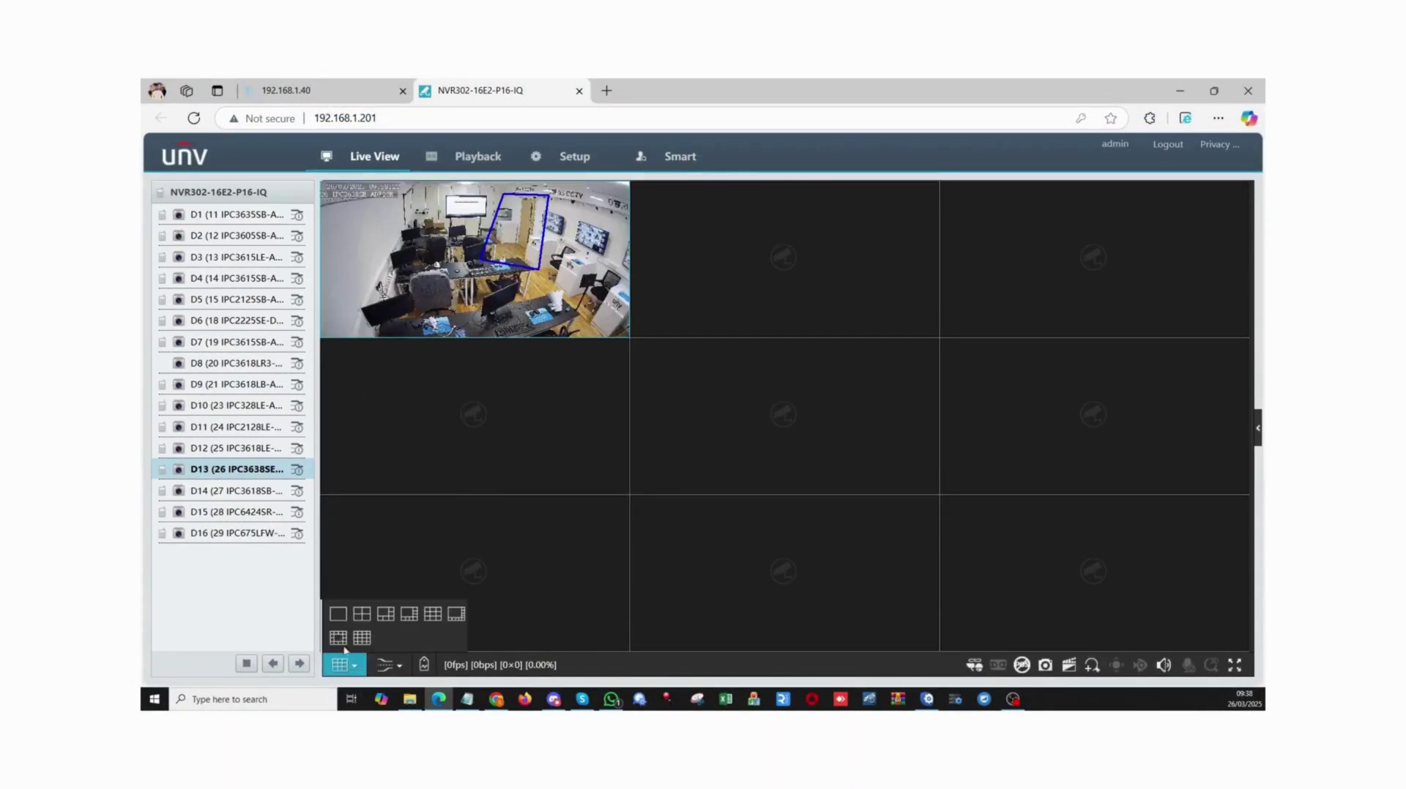
left_click(339, 614)
left_click(382, 648)
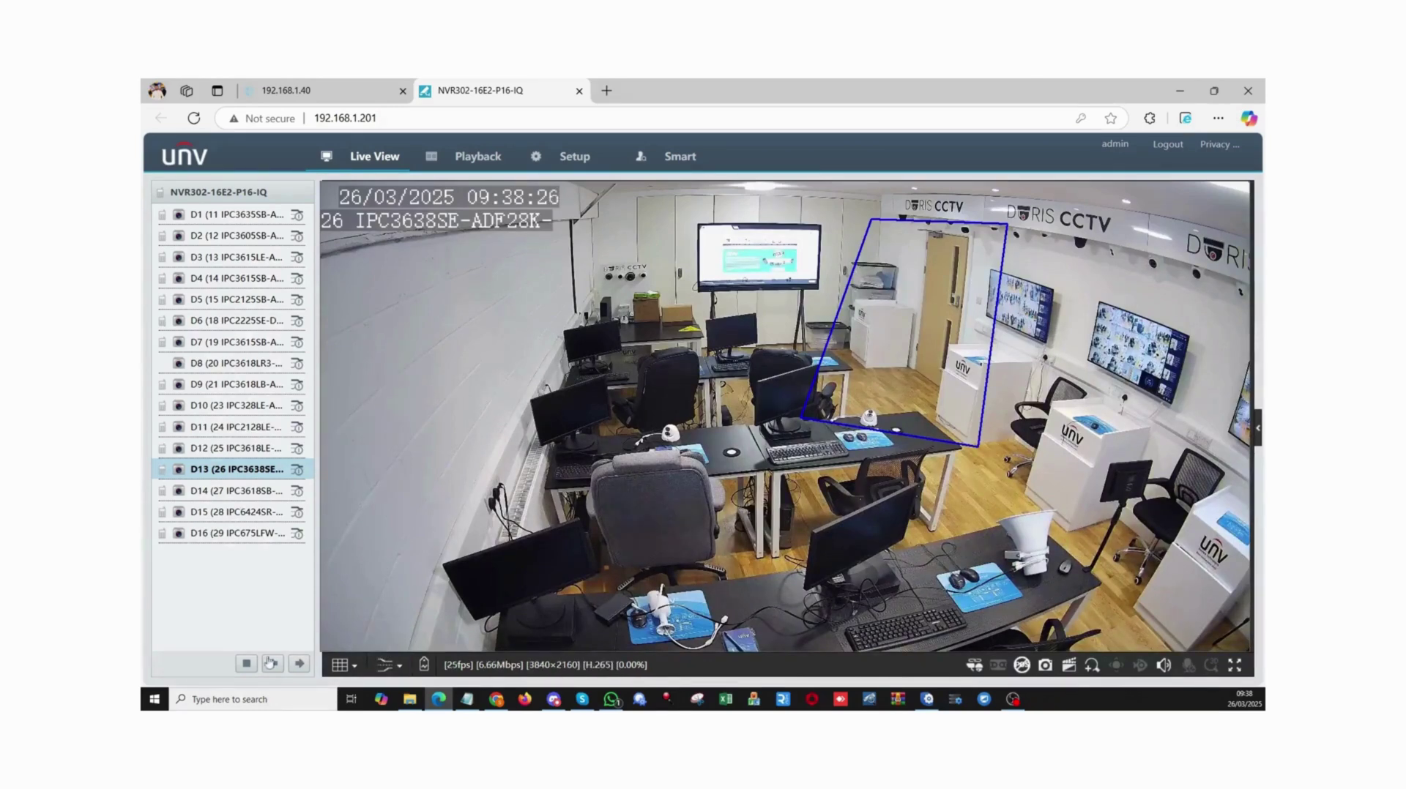